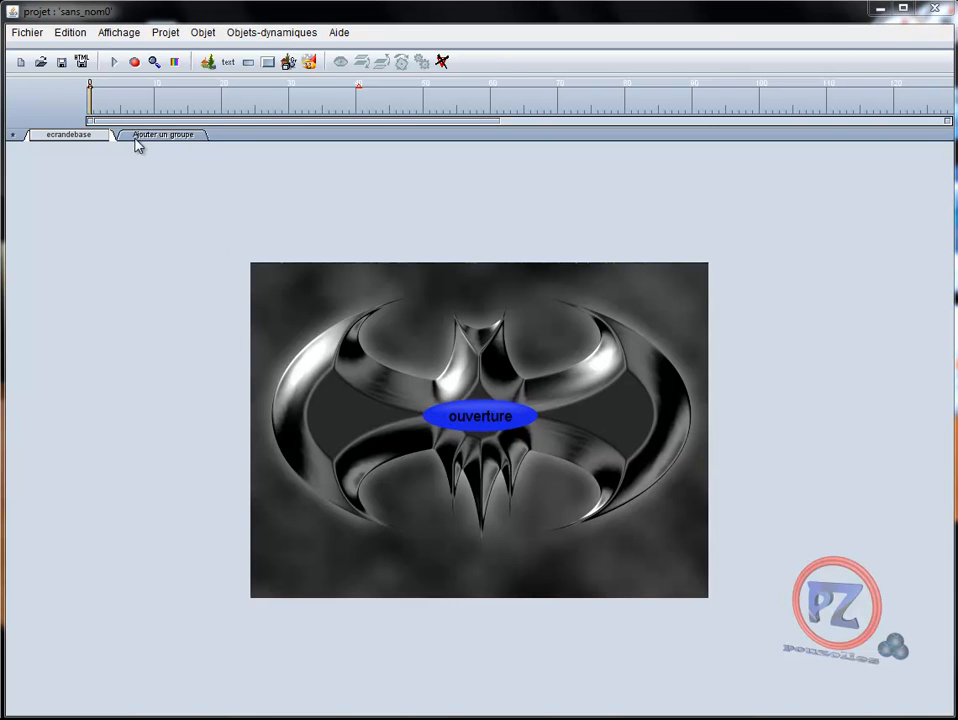
- Play the animation and trigger its "ouverture" button to reach the Batman and Joker image at frame 40
left_click(116, 66, "shift")
left_click(379, 409)
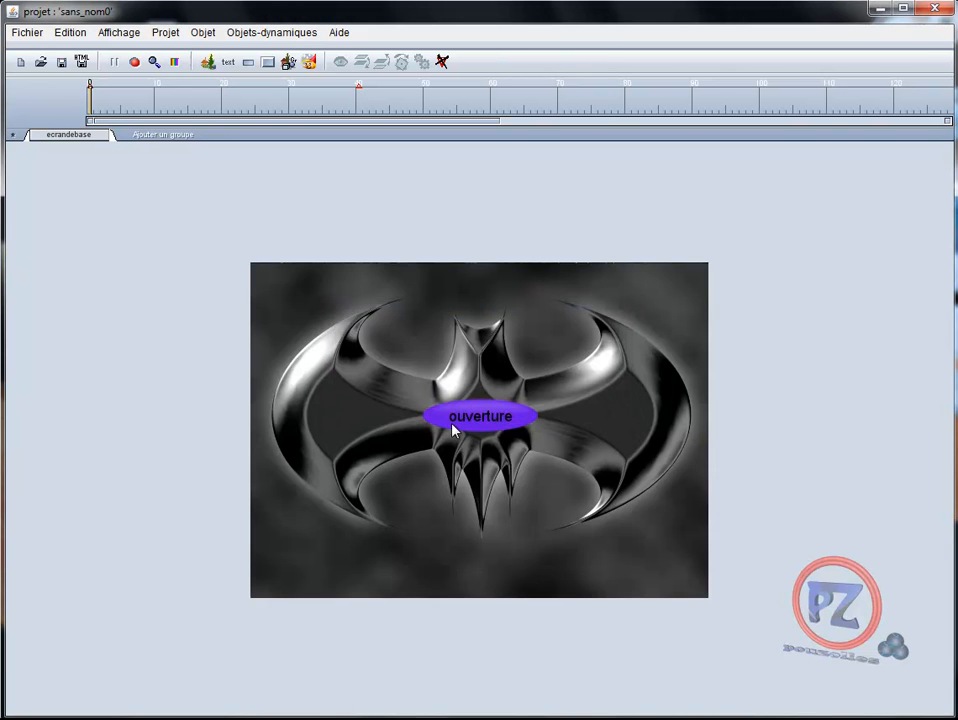
left_click(460, 422)
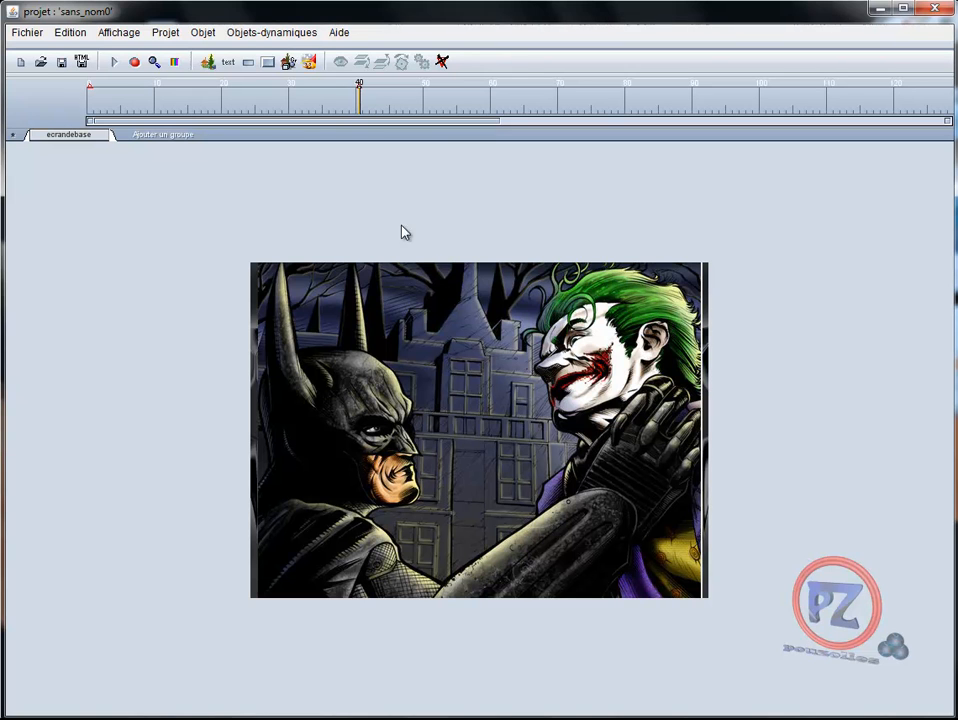
- Add a button at frame 40 with the text "play" and set its text size to 15
left_click(268, 64)
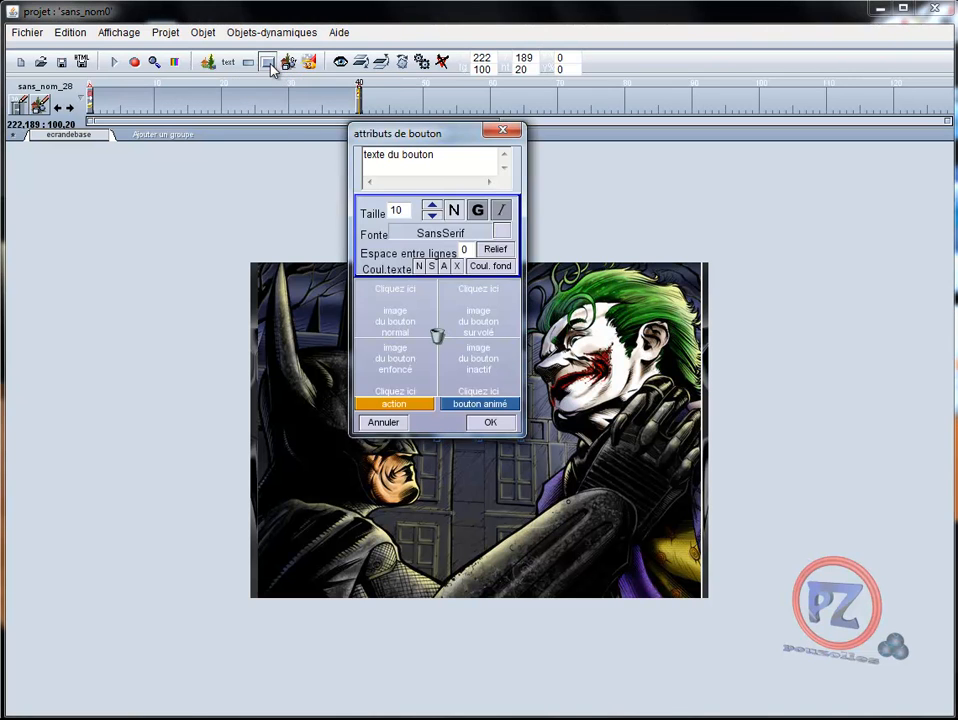
left_click(436, 155)
left_click_drag(436, 155, 354, 158)
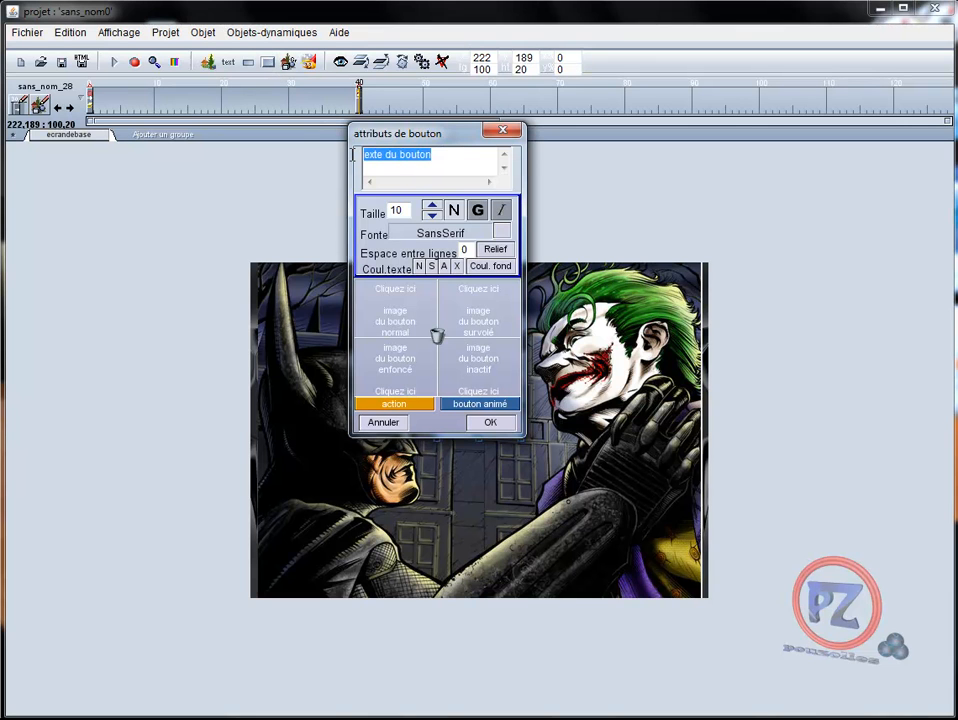
type("pl")
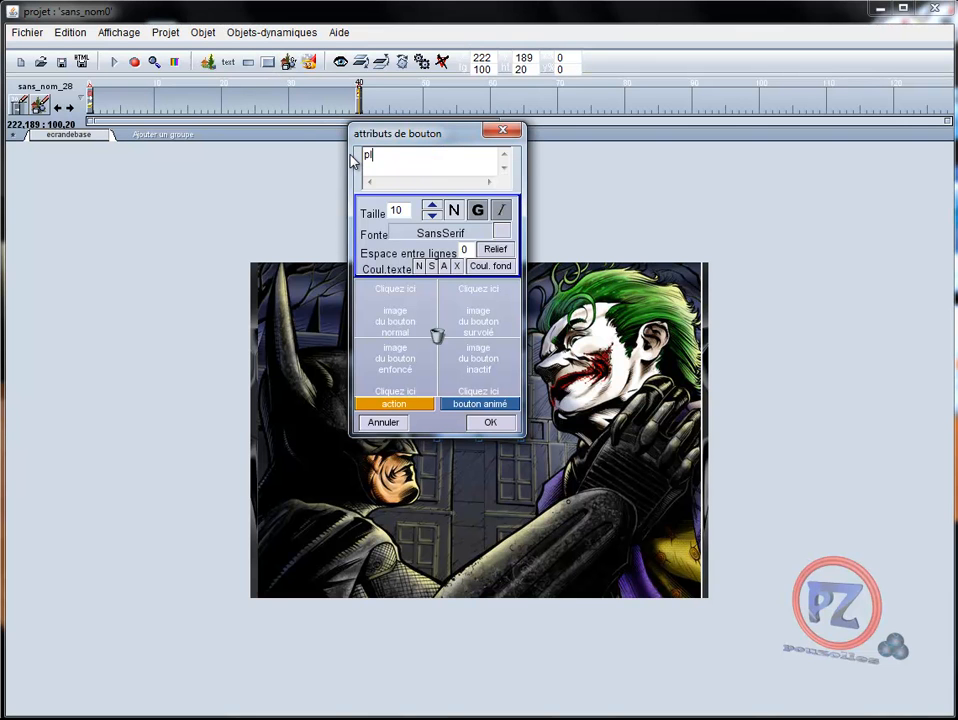
type("ay")
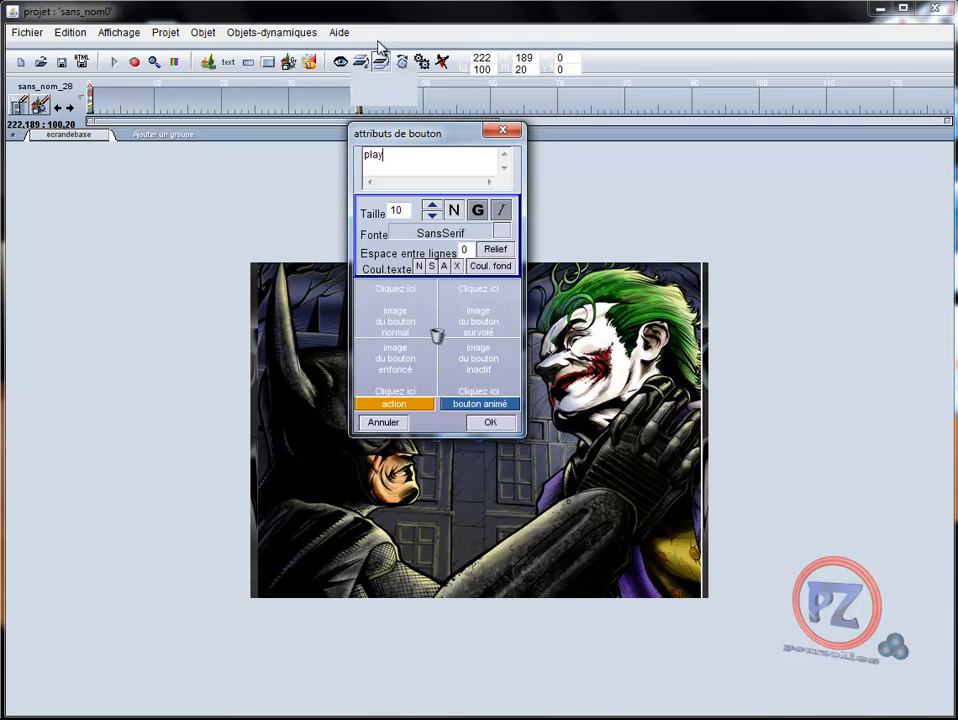
double_click(398, 211)
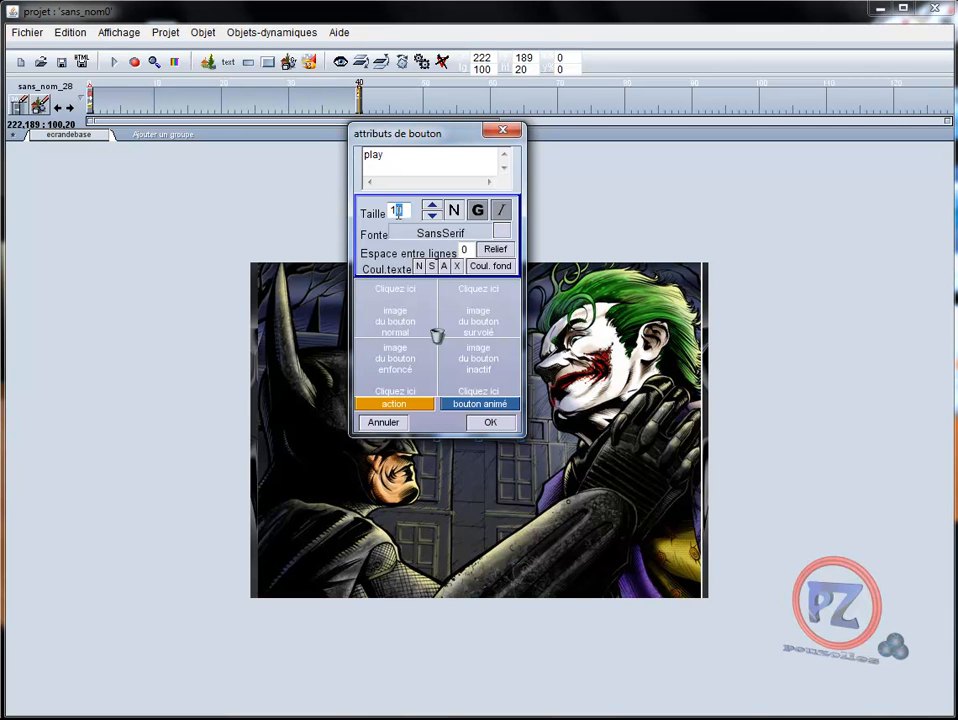
type("13")
key("BackSpace")
type("5")
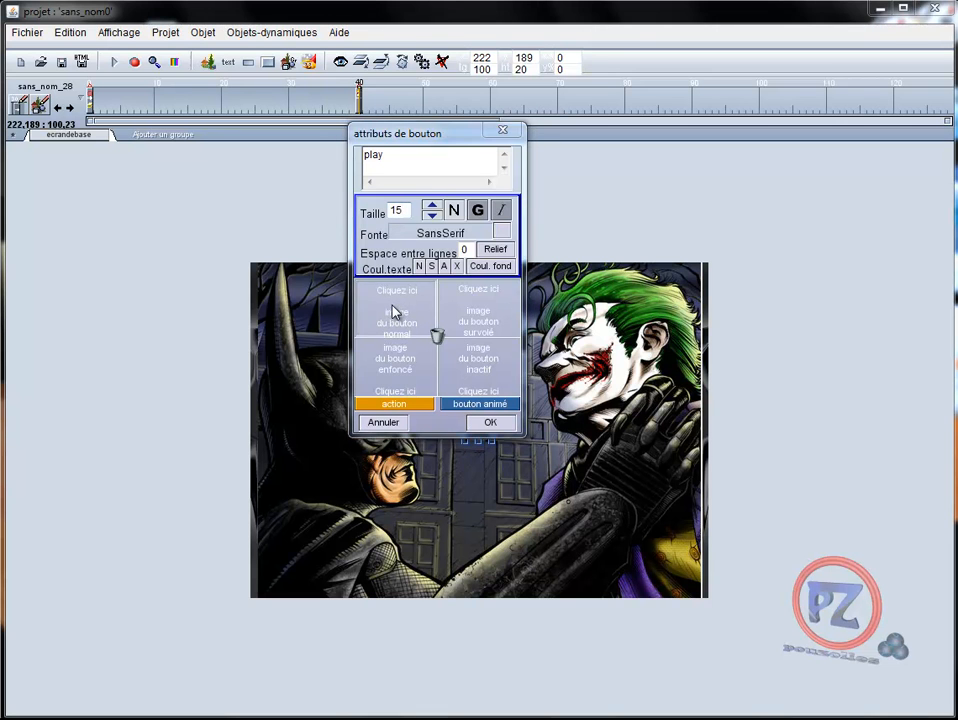
- Assign image 1 to the button's normal state, image 2 to its hovered state and image 3 to its pressed state
left_click(395, 312)
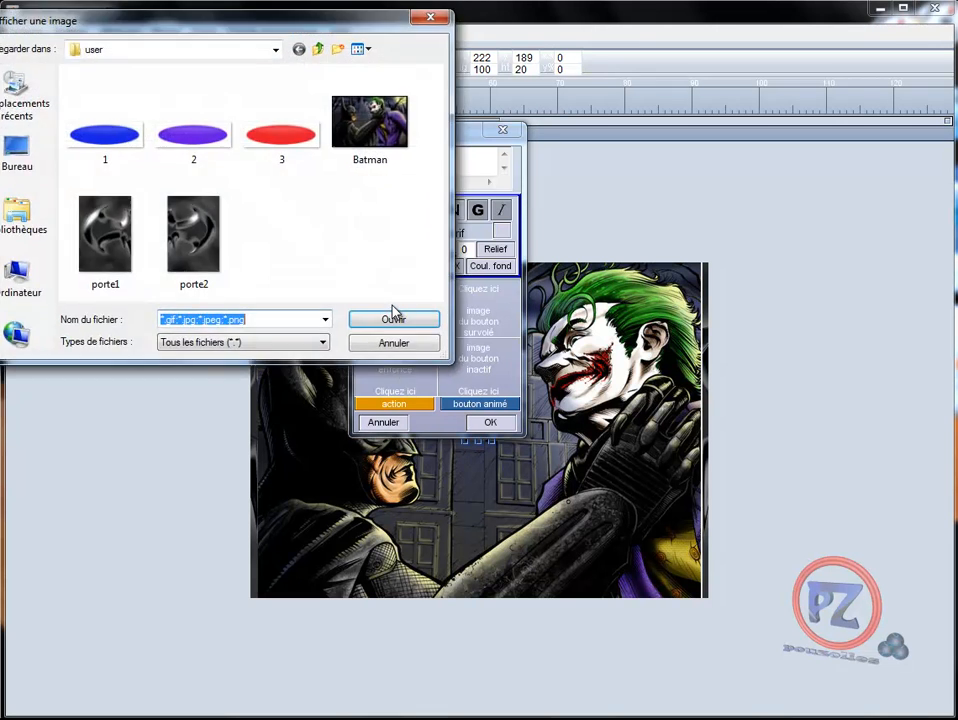
double_click(103, 143)
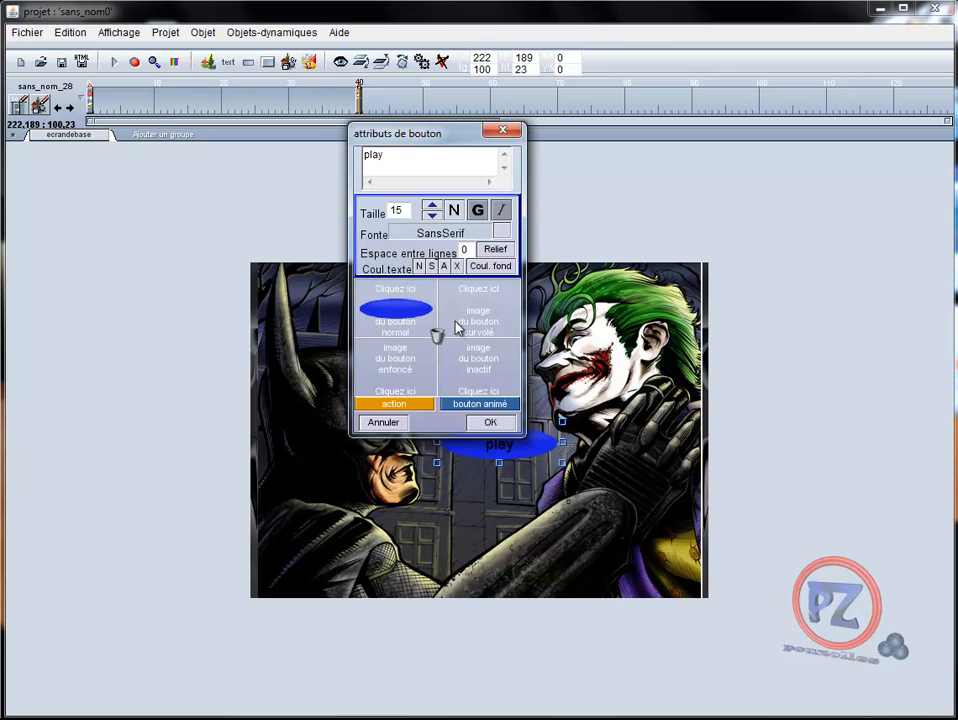
left_click(466, 320)
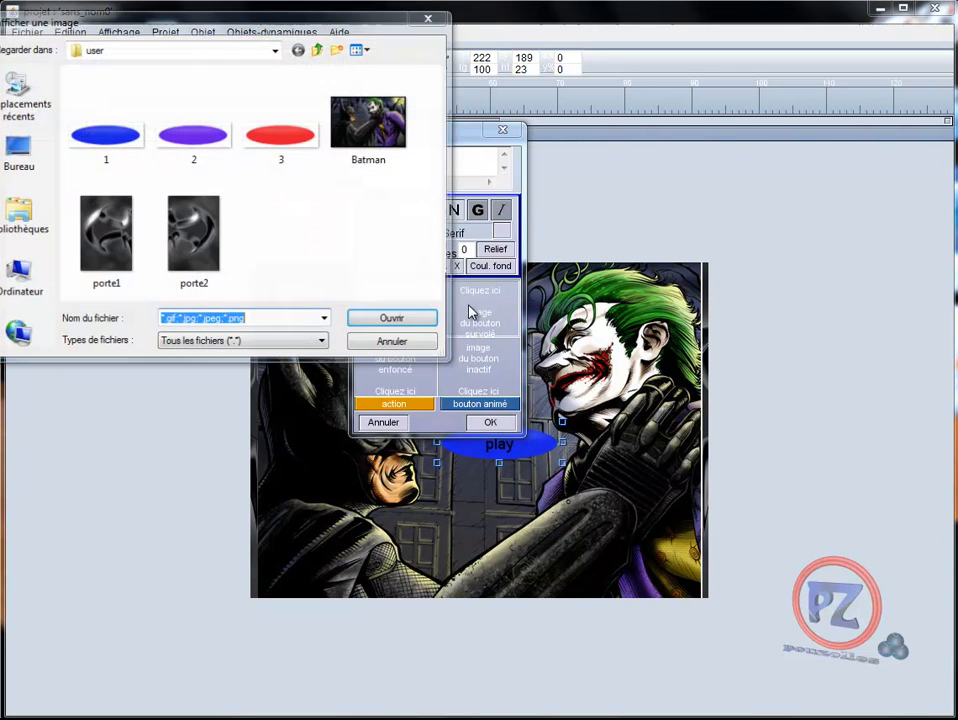
left_click(184, 143)
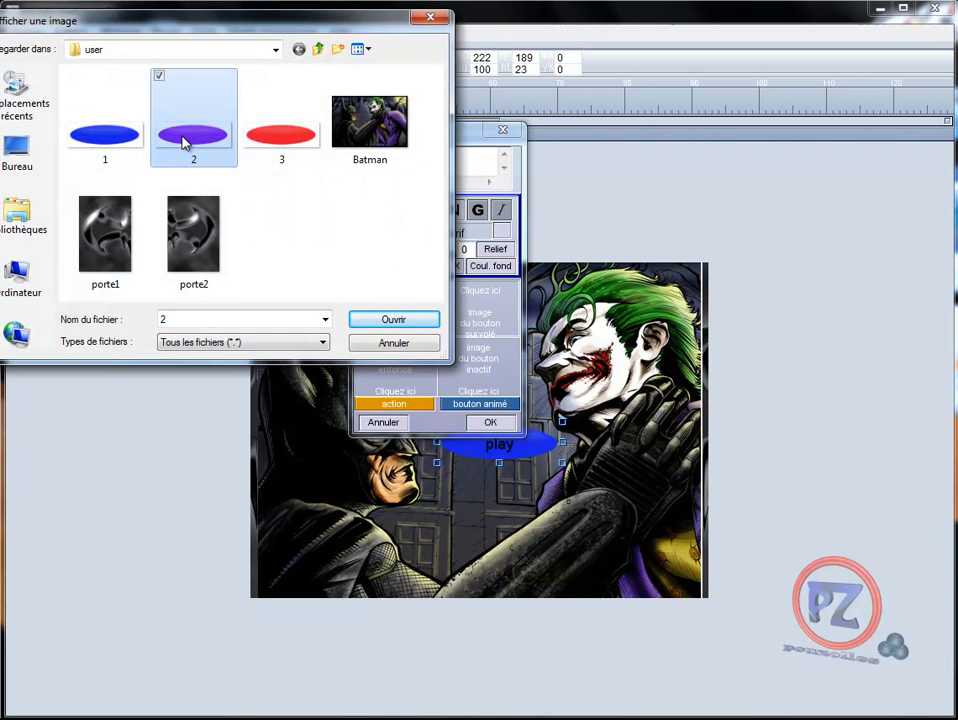
double_click(184, 143)
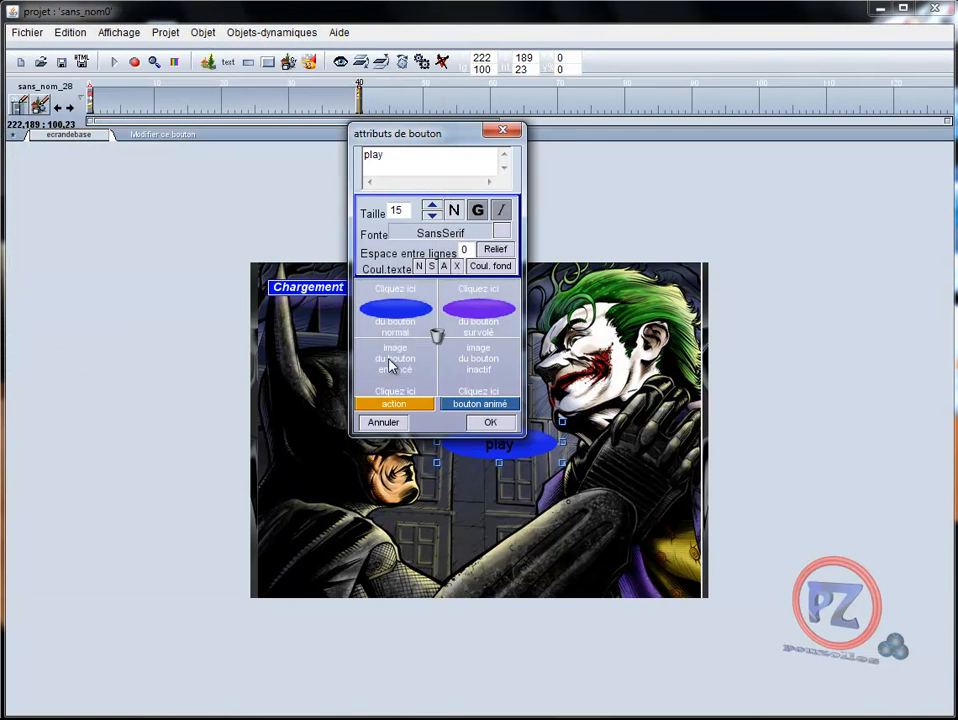
left_click(395, 371)
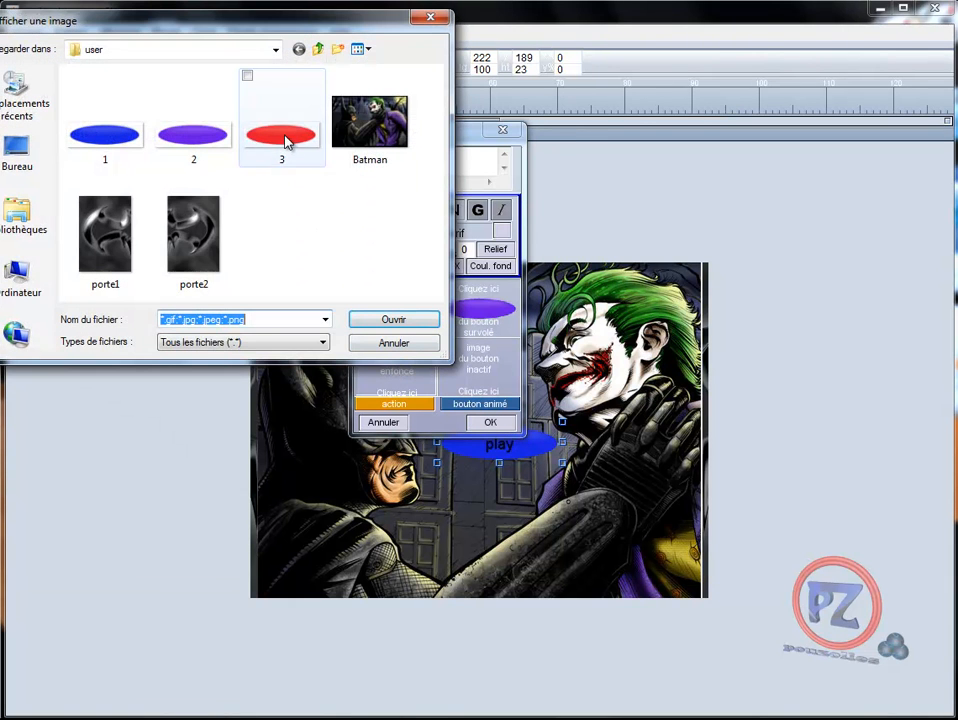
left_click(285, 141)
double_click(285, 141)
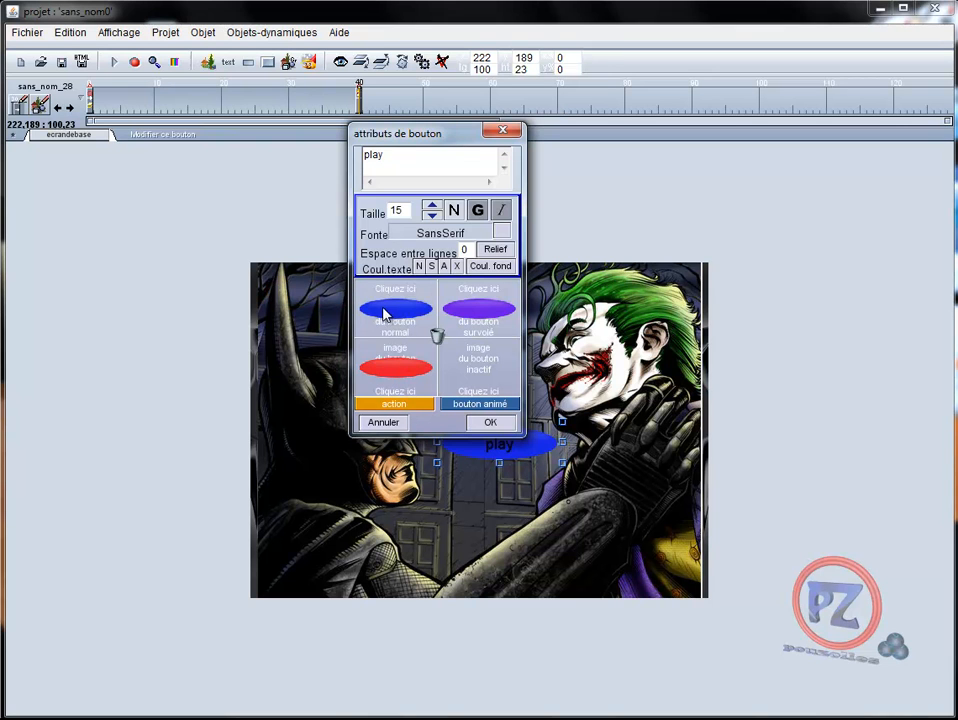
- Program the play button's action with the Mp3Play function from the sound group, ready to receive its nomSon parameter
left_click(398, 405)
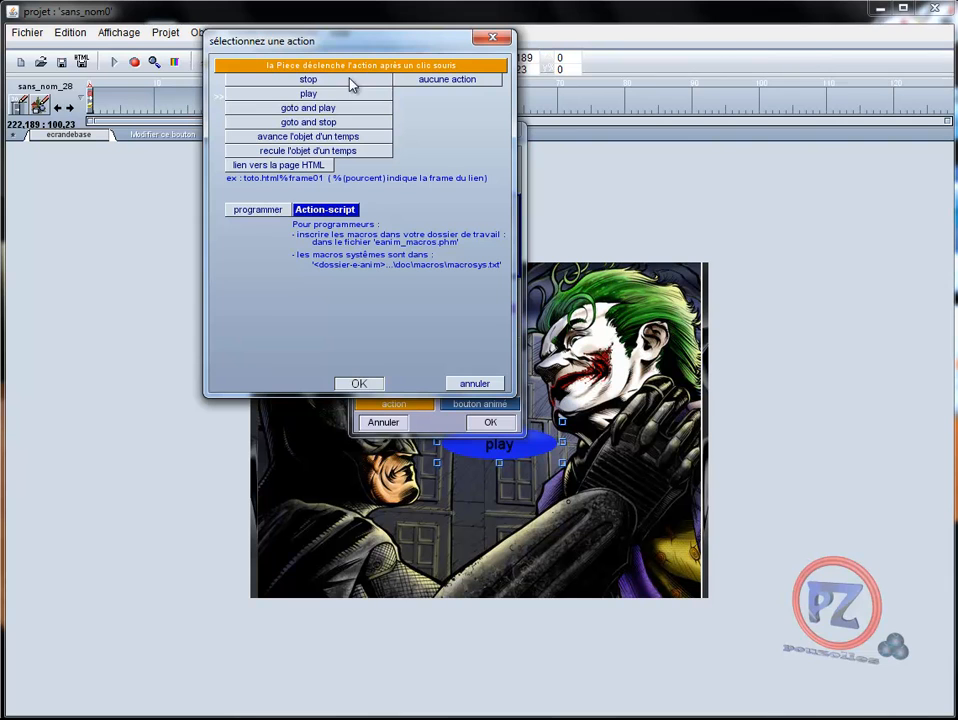
left_click(259, 214)
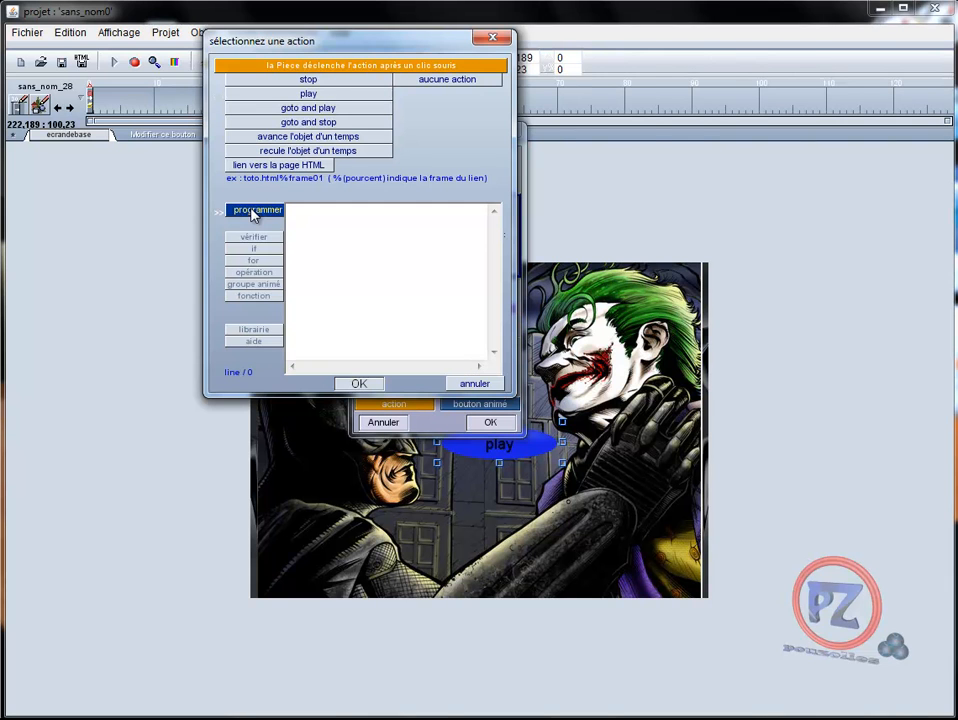
left_click(262, 336)
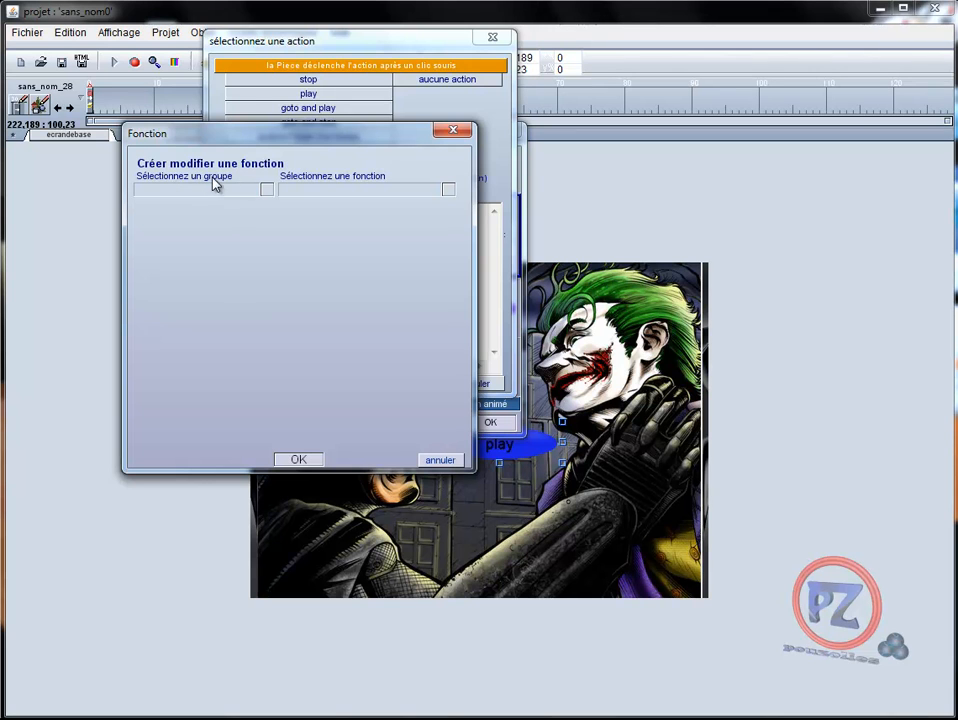
left_click(267, 191)
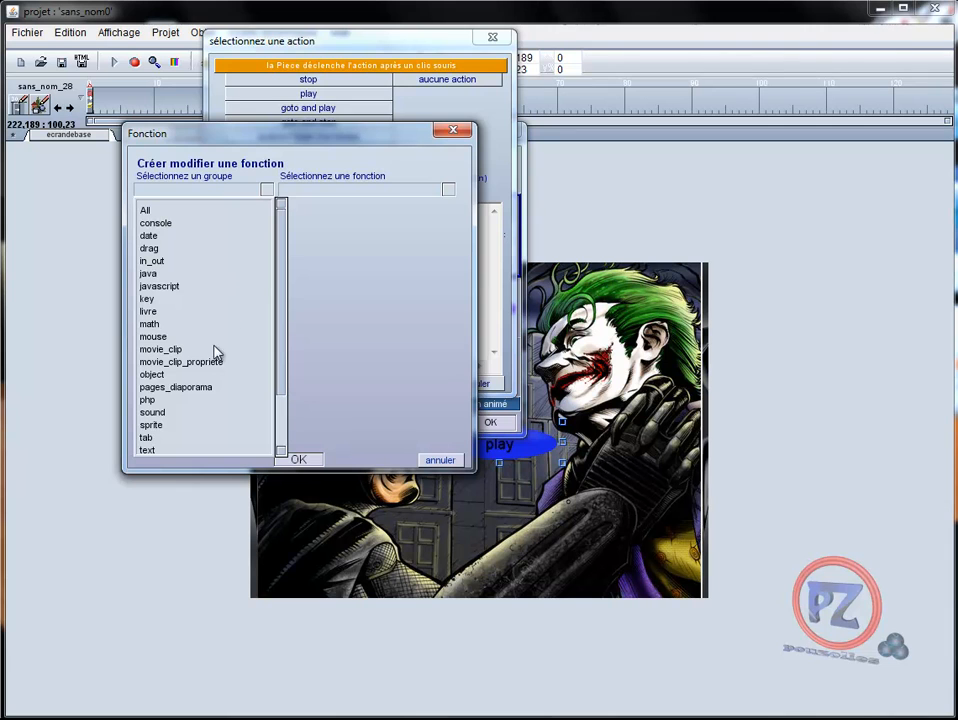
left_click(163, 417)
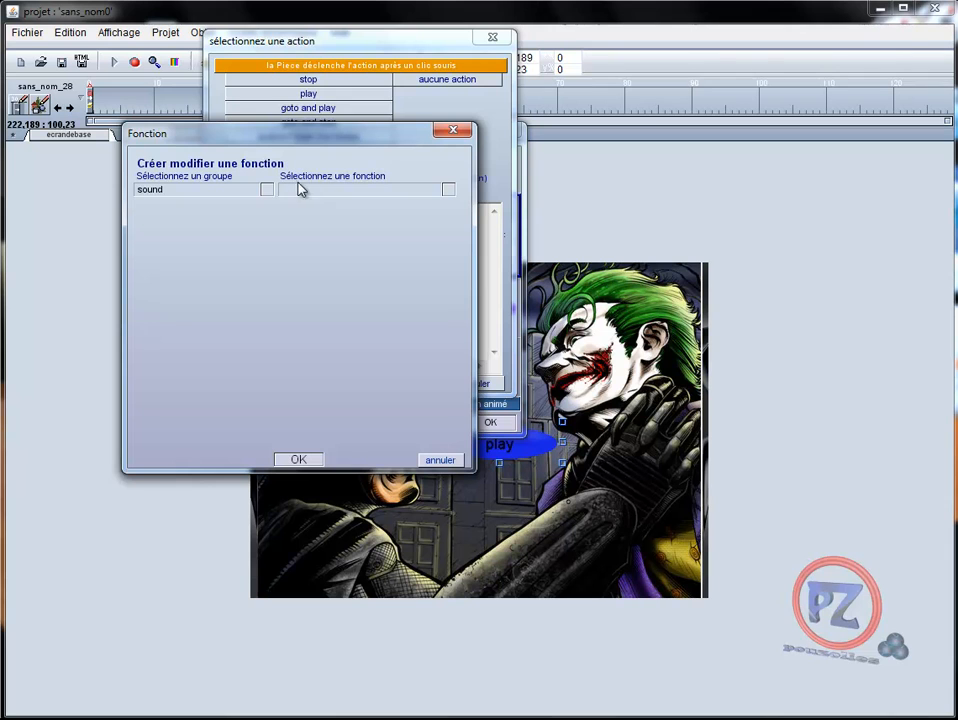
left_click(449, 190)
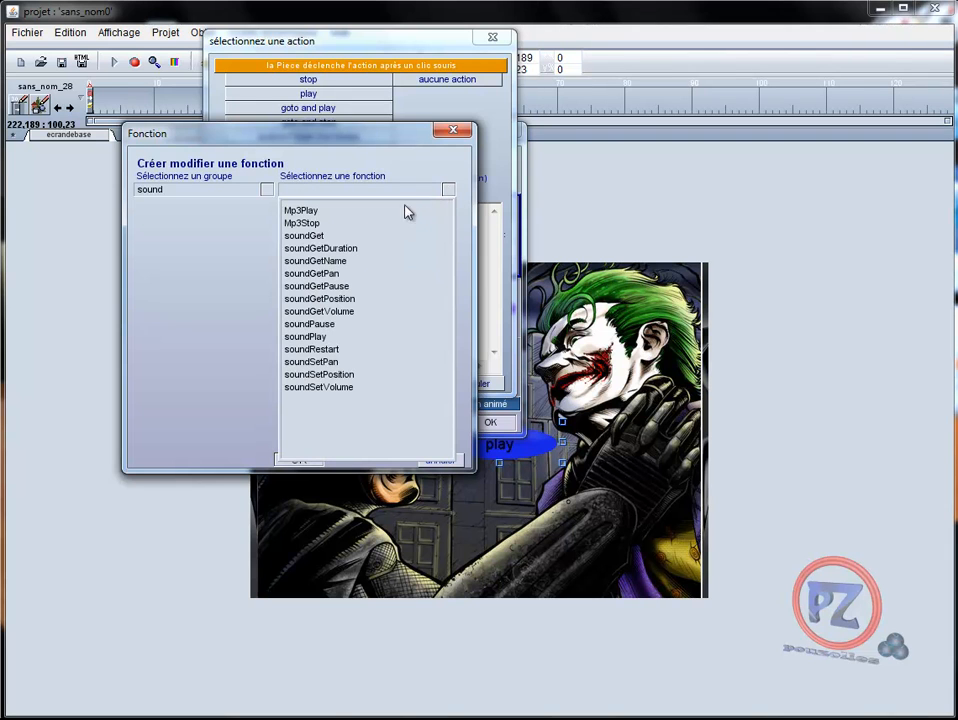
left_click(311, 213)
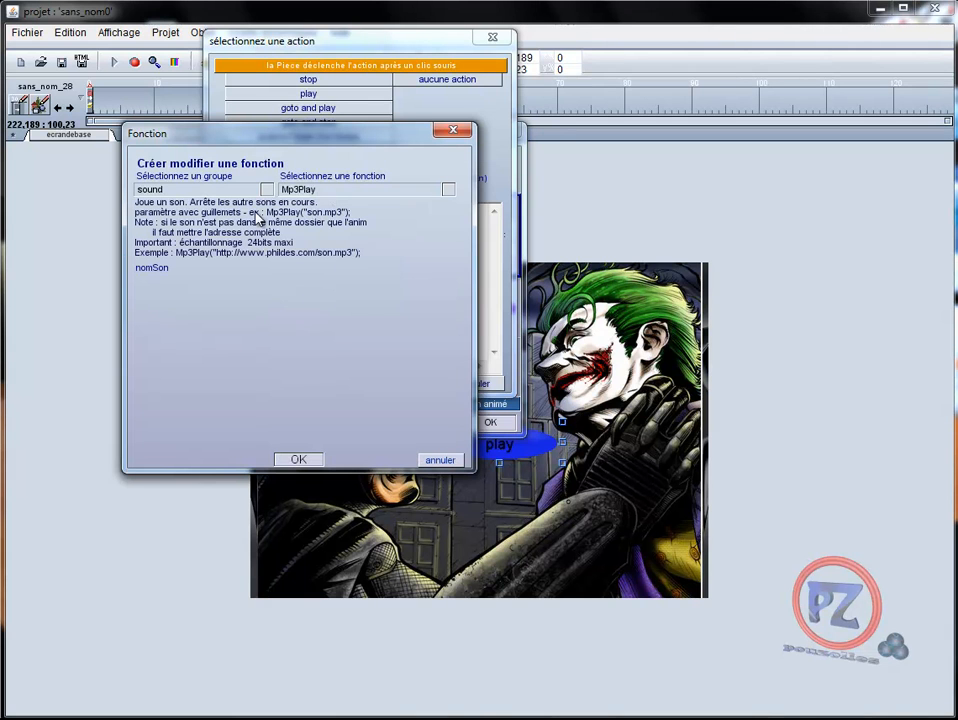
left_click(158, 276)
left_click(260, 266)
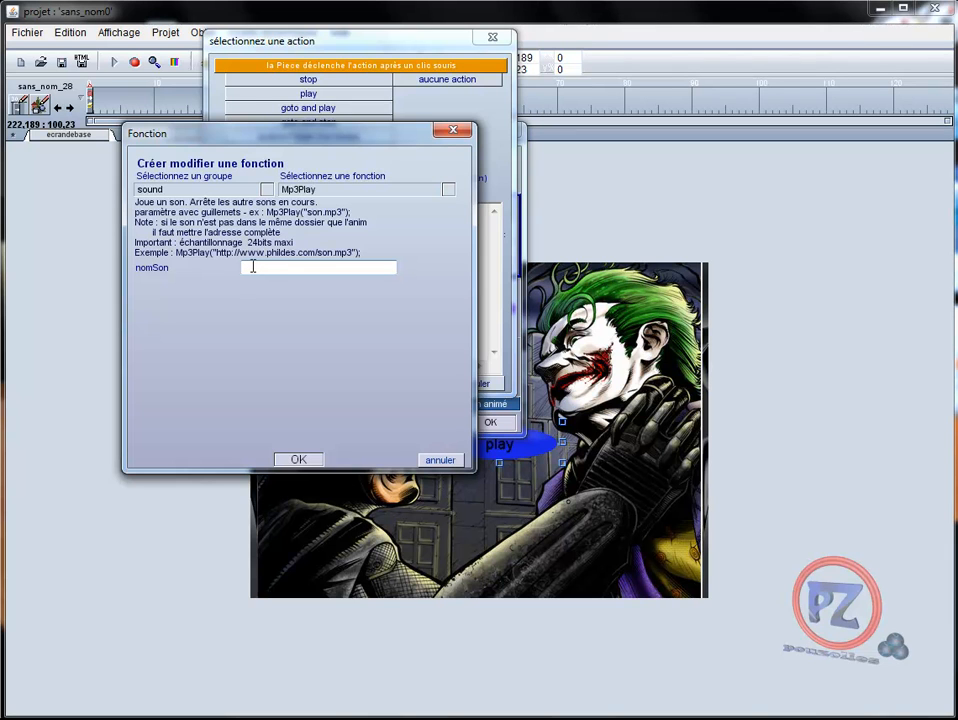
- Switch to the Archive-Host page in the browser and copy the Principal permanent link of batman.mp3
left_click(2, 56)
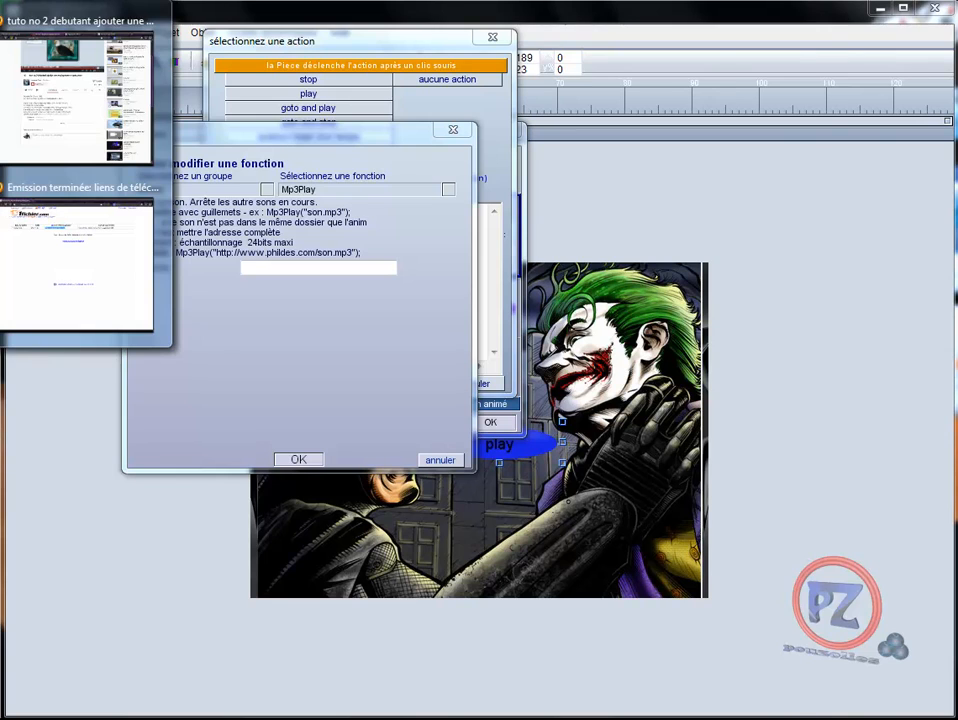
left_click(68, 92)
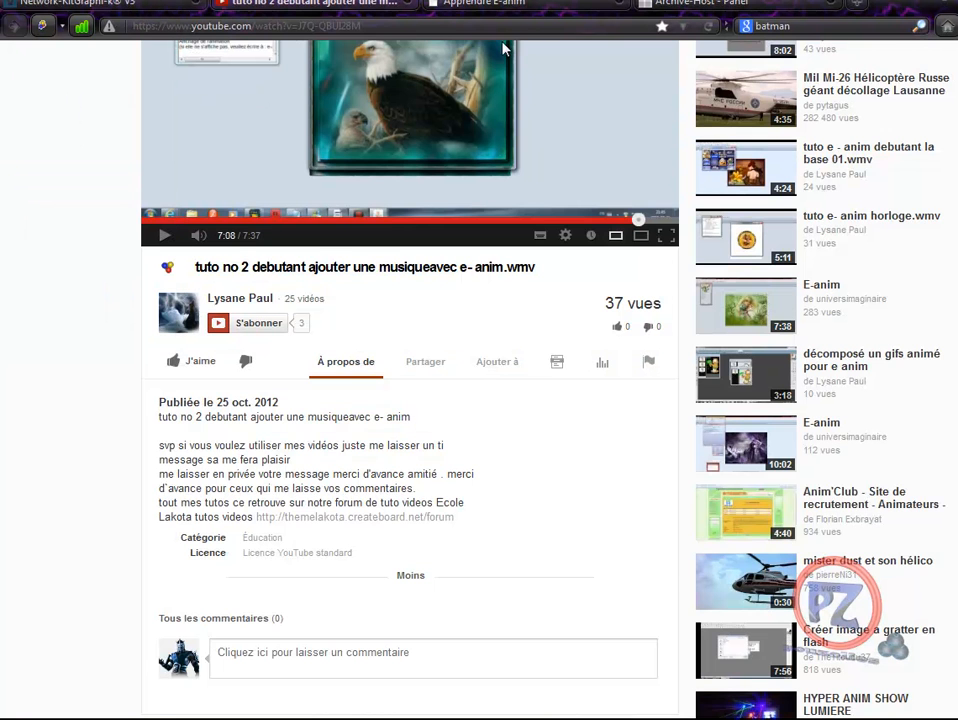
left_click(695, 11)
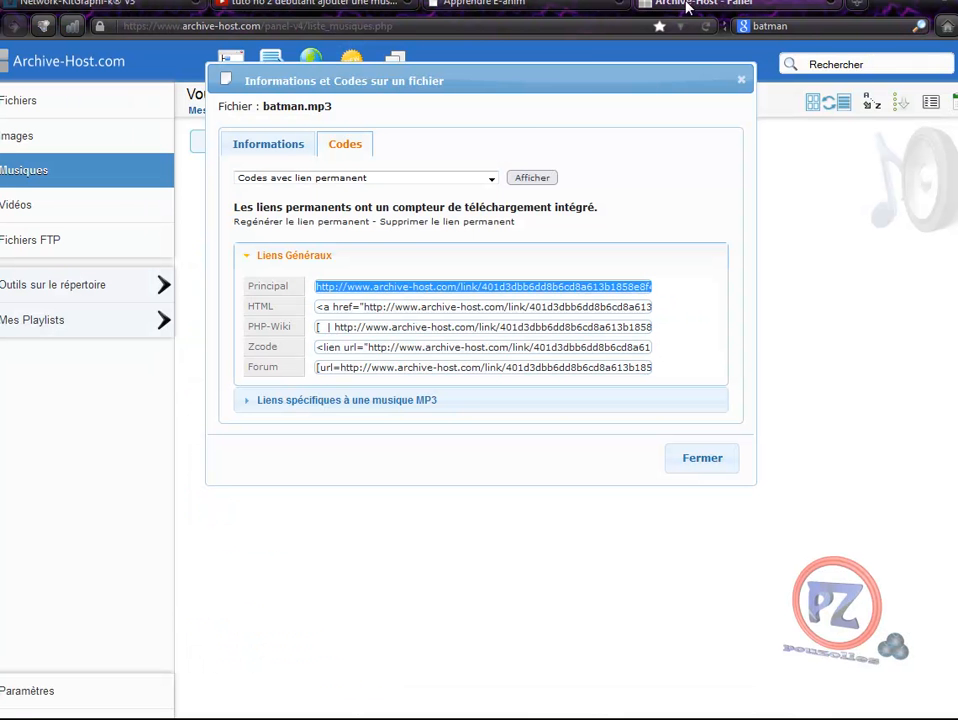
right_click(402, 286)
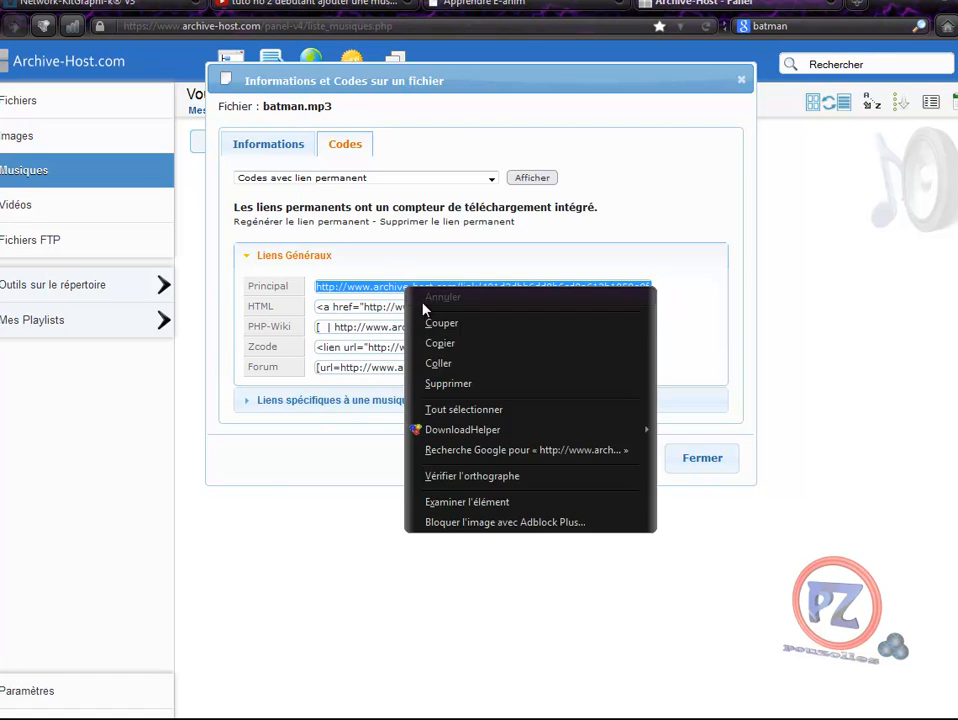
left_click(437, 343)
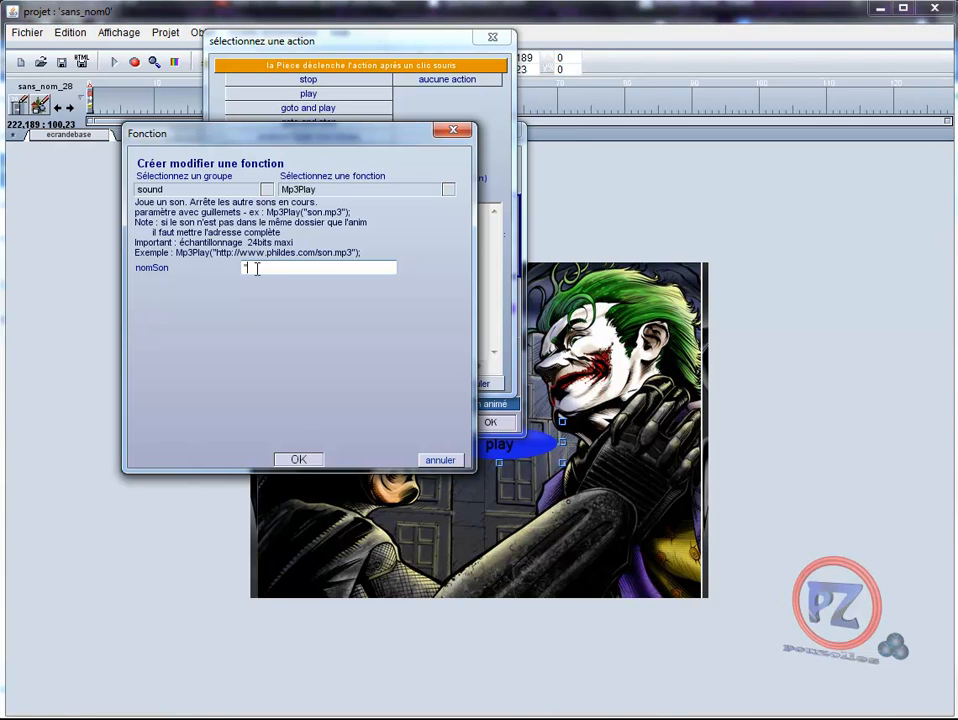
- Back in E-anim, paste the copied MP3 link between quotation marks as the nomSon parameter and confirm the action
right_click(257, 268)
left_click(58, 344)
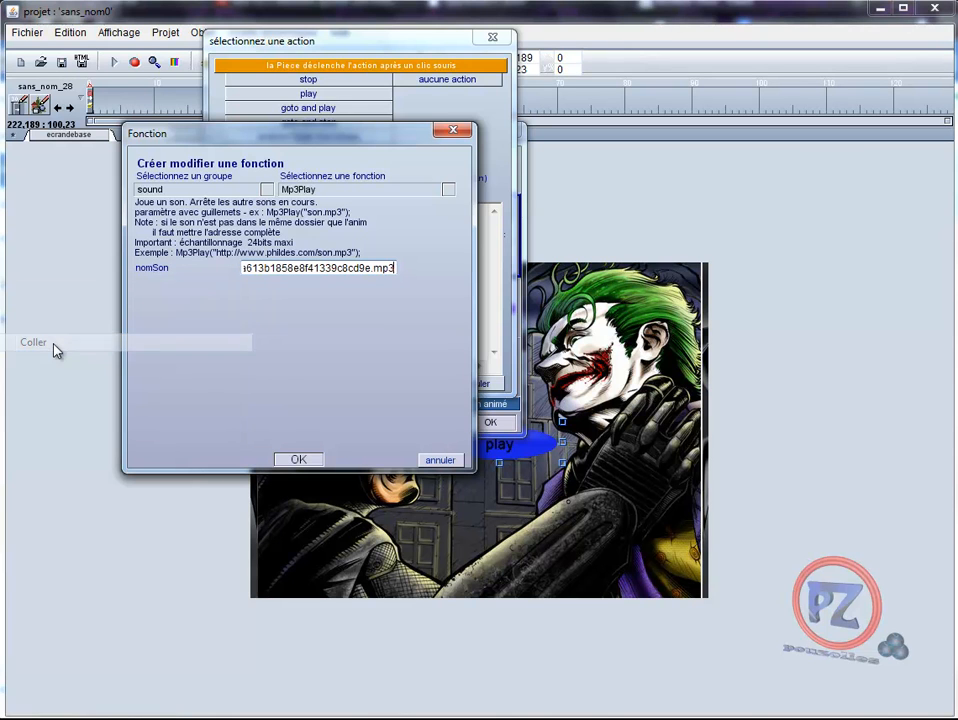
type("\"")
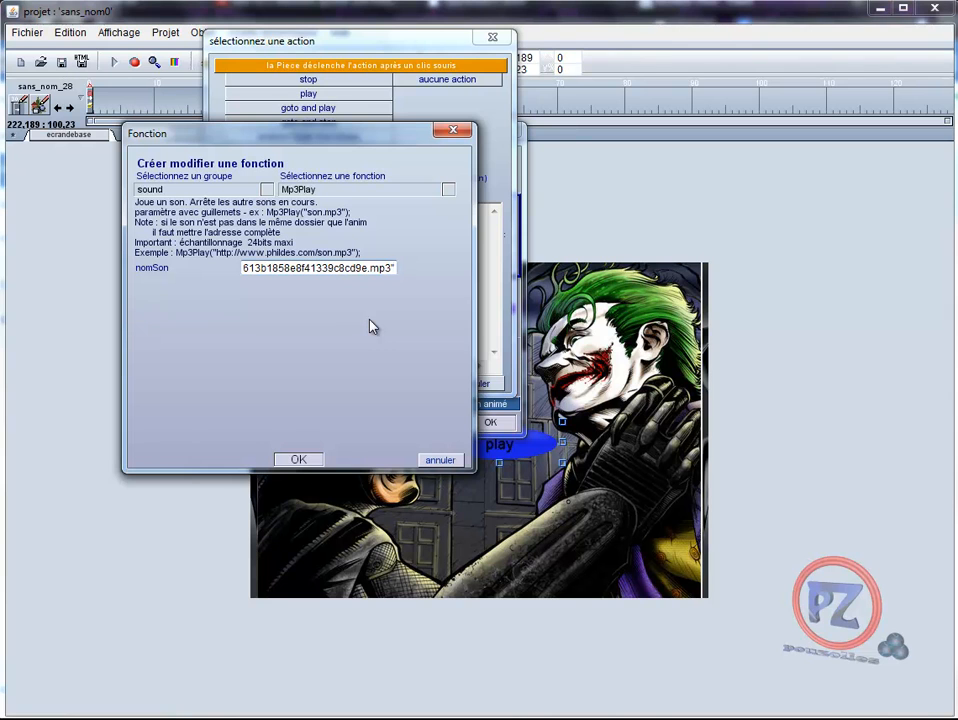
left_click(299, 459)
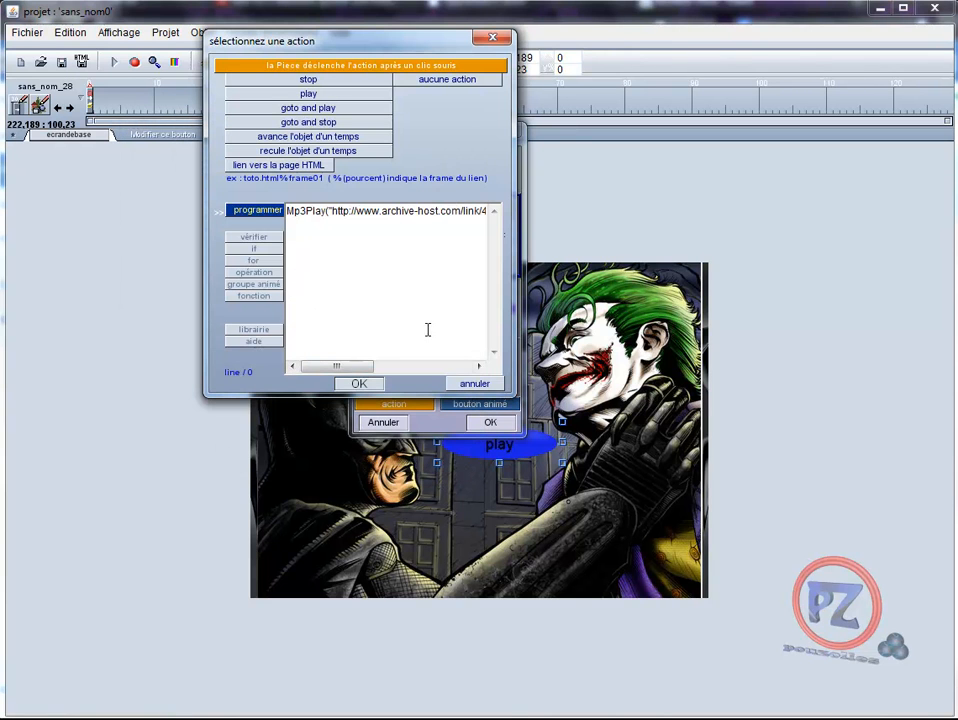
left_click(359, 384)
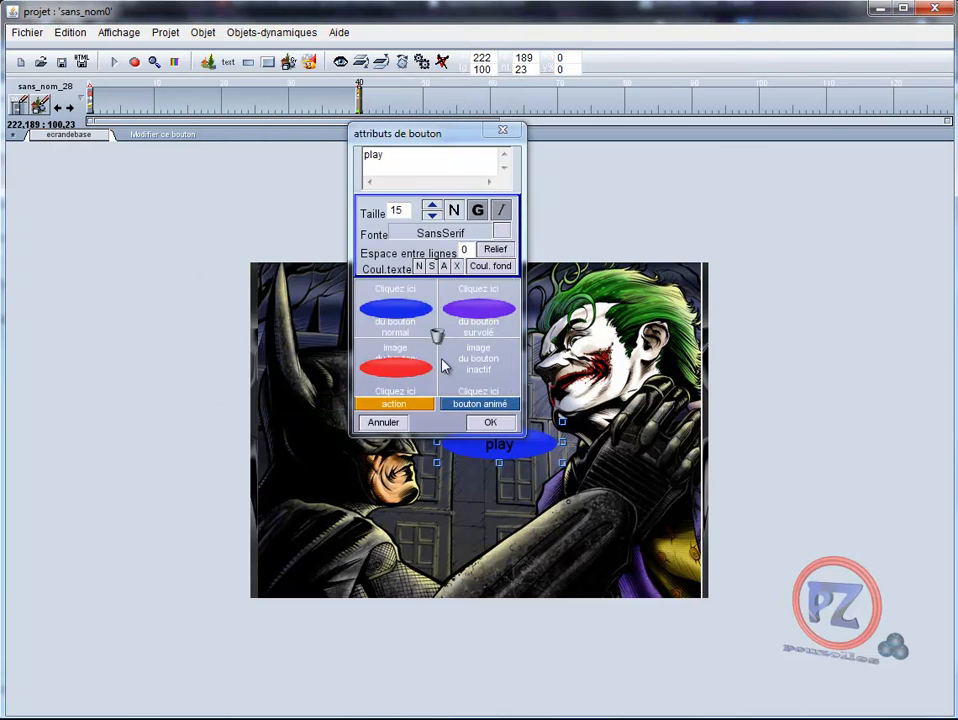
- Accept the play button's attributes and move it to the image's upper-left corner, at about 39, 18
left_click(490, 424)
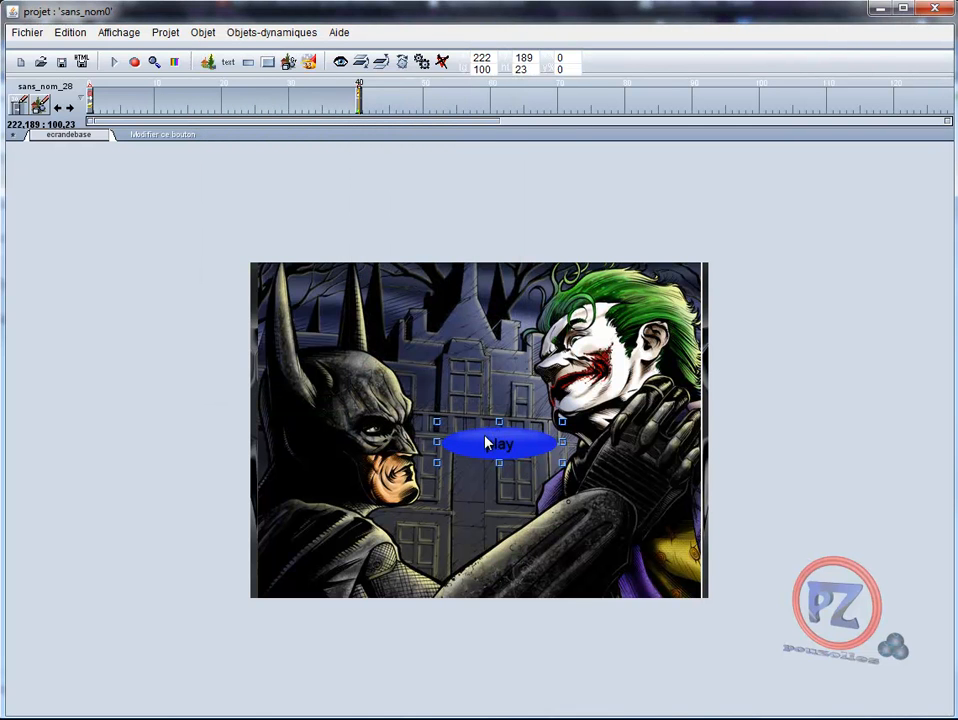
left_click_drag(470, 418, 330, 301)
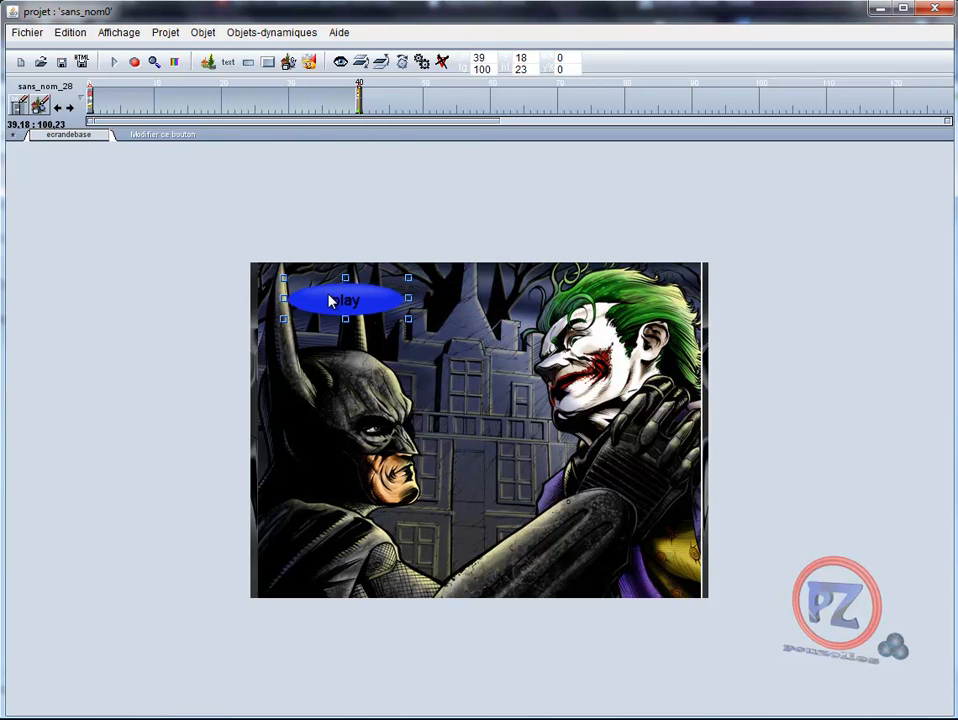
- Add a second button to the animation with the text "stop" at font size 15
left_click(287, 63)
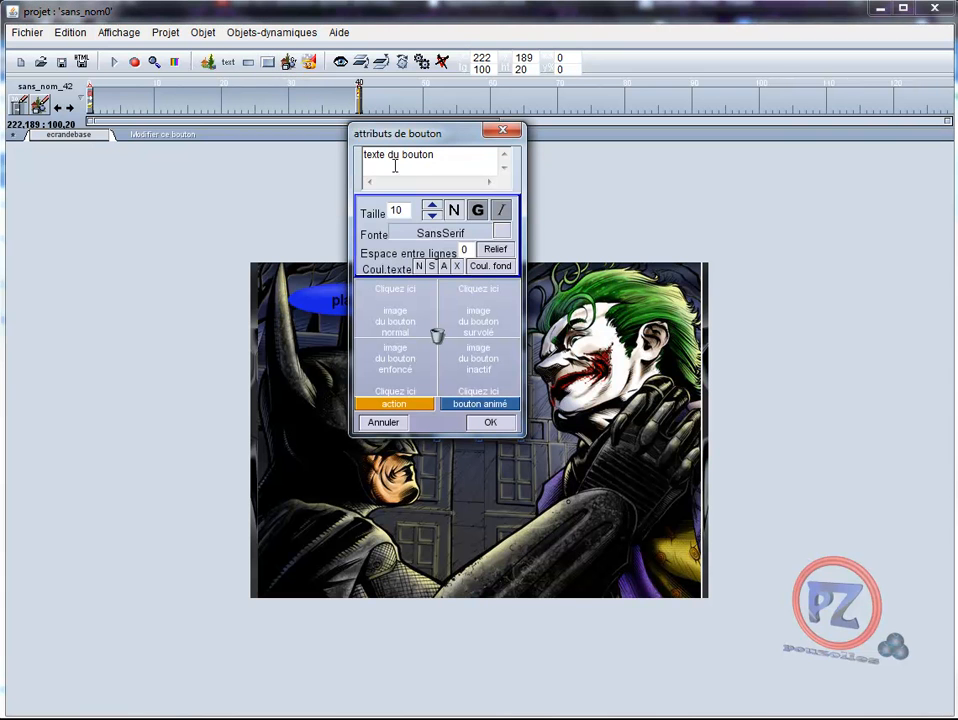
left_click_drag(440, 162, 350, 160)
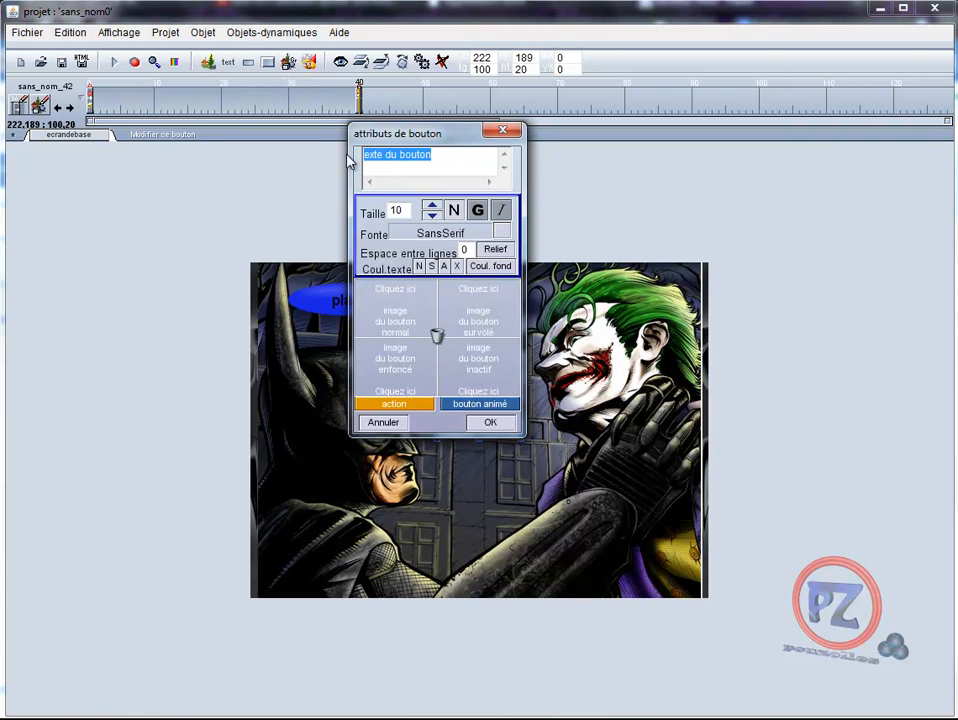
type("stop")
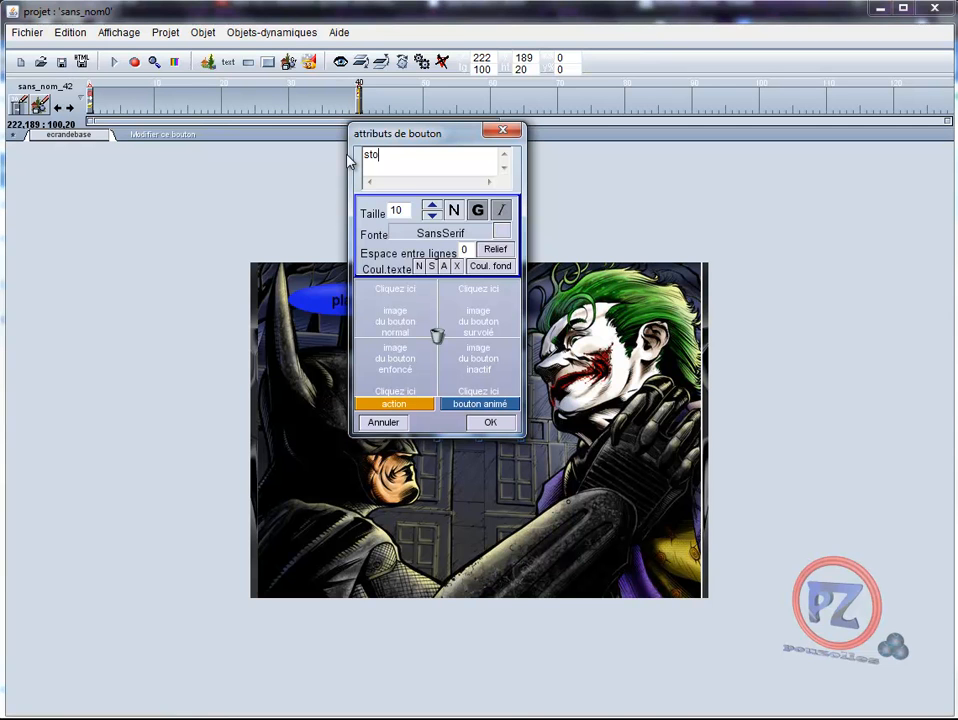
left_click(397, 210)
type("5")
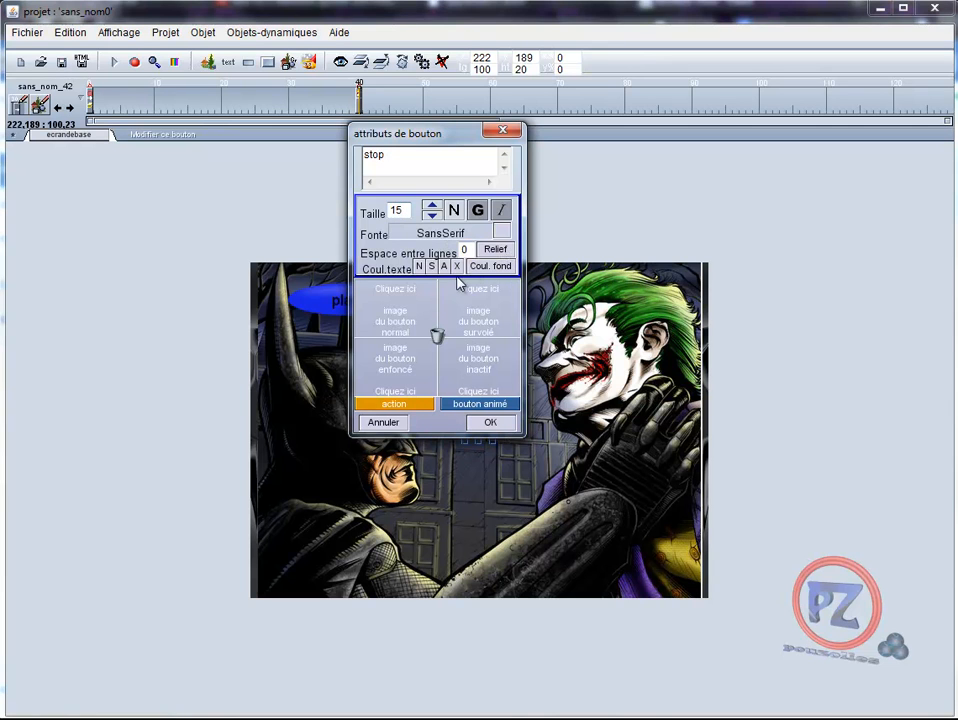
- Assign image 2 to the stop button's normal state, image 3 to its hovered state and image 1 to its pressed state
left_click(403, 316)
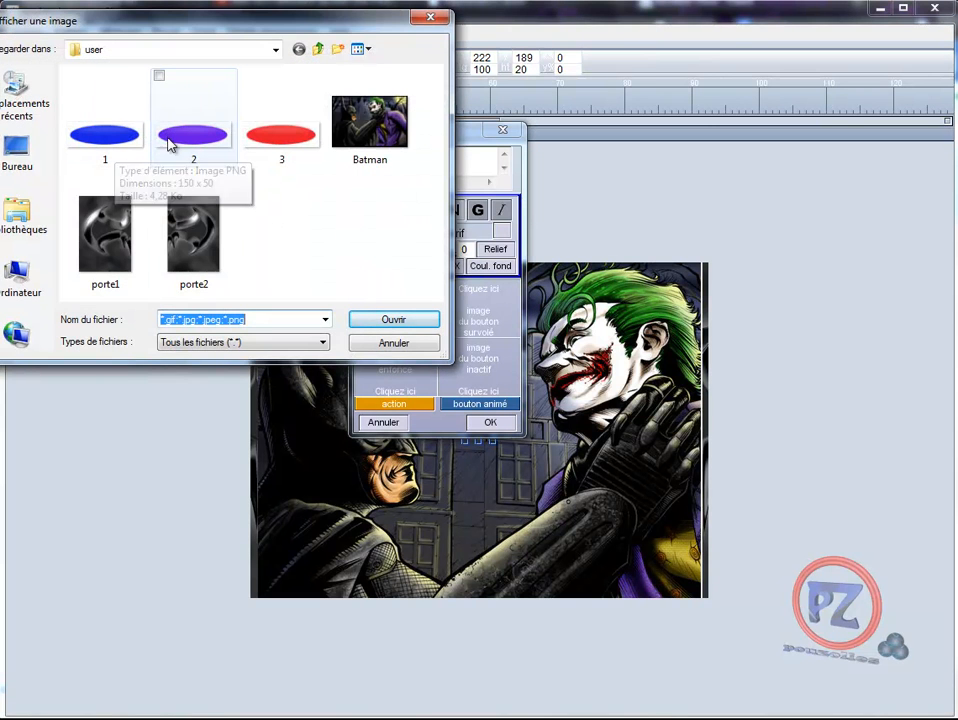
double_click(197, 138)
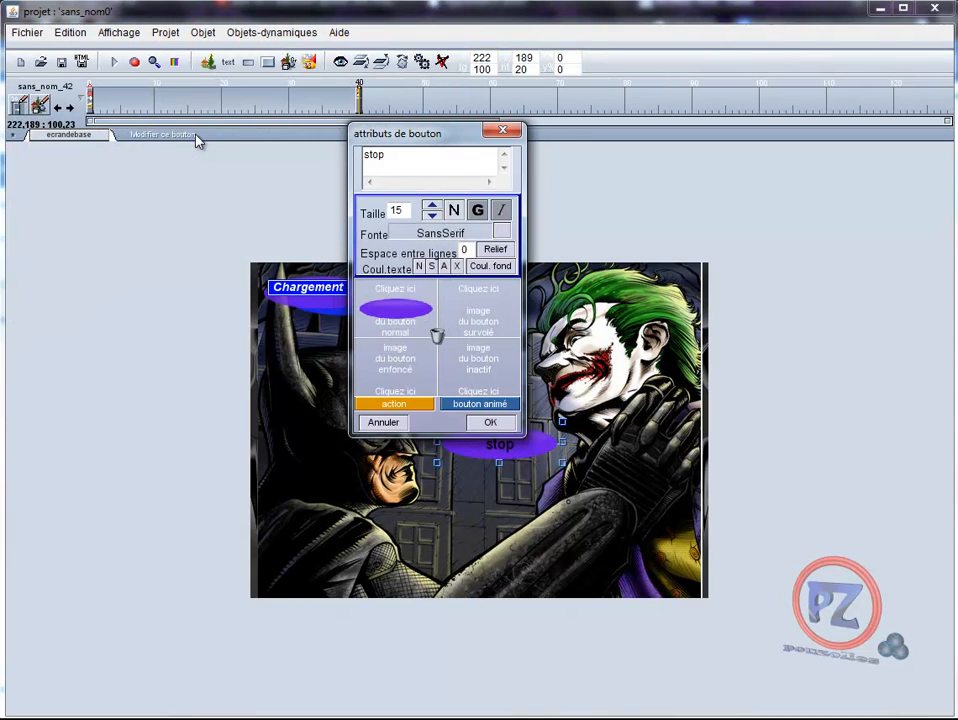
left_click(478, 310)
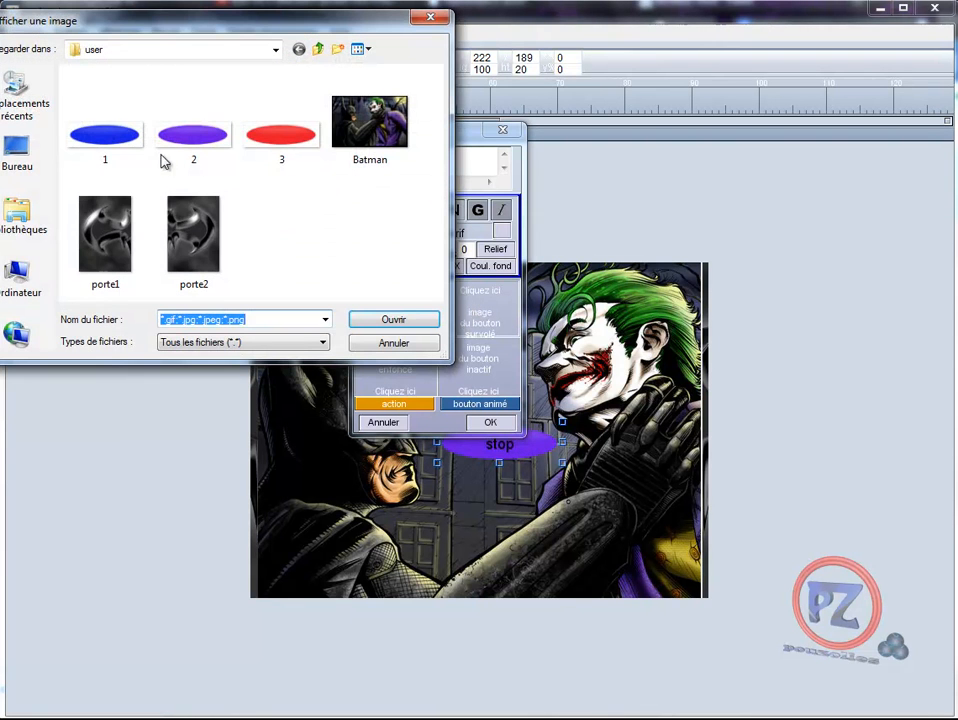
double_click(279, 140)
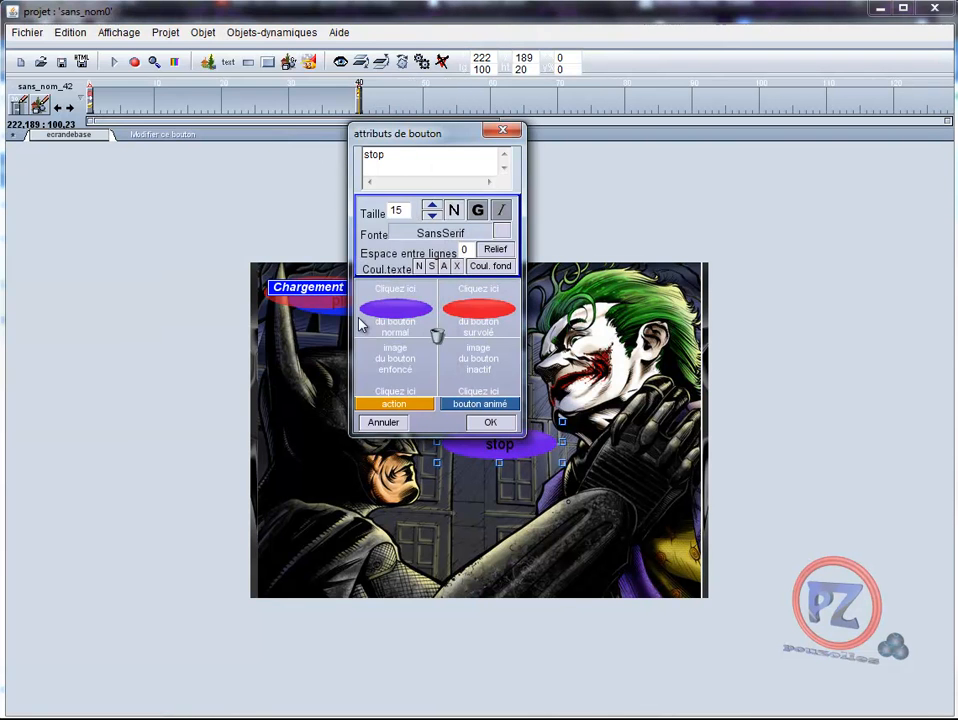
left_click(387, 375)
double_click(103, 138)
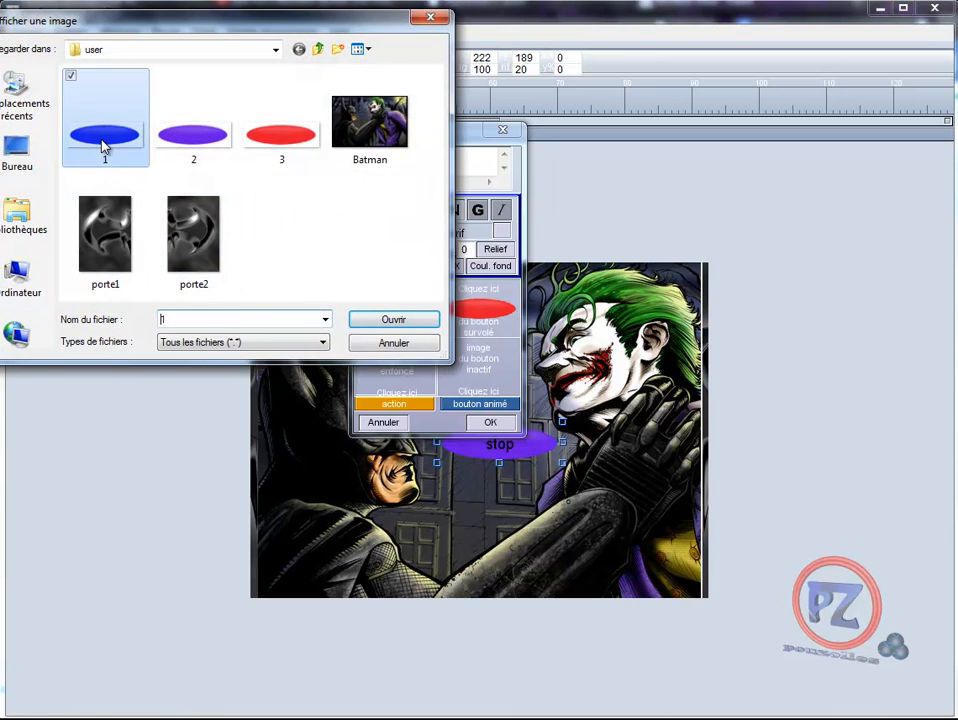
- Program the stop button's action with the Mp3Stop function from the sound group
left_click(389, 406)
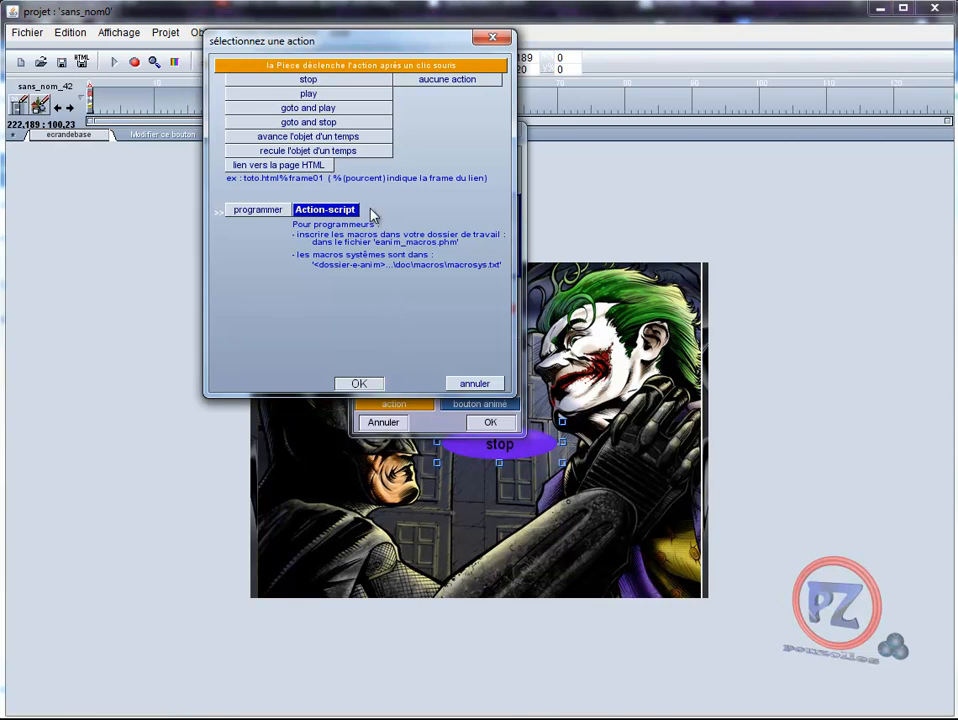
left_click(259, 211)
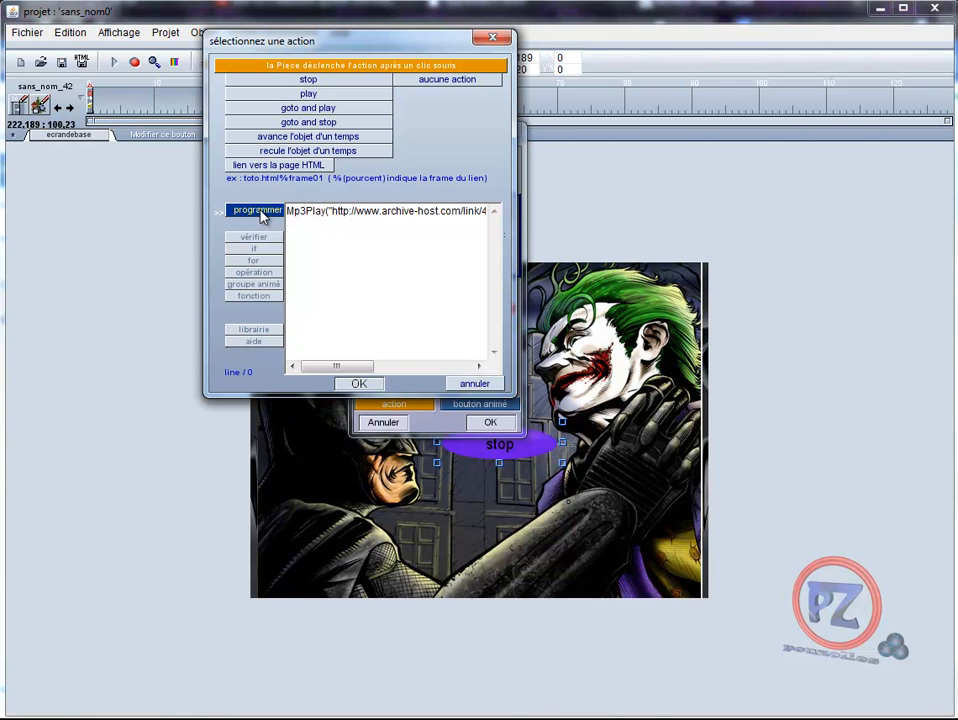
left_click(258, 331)
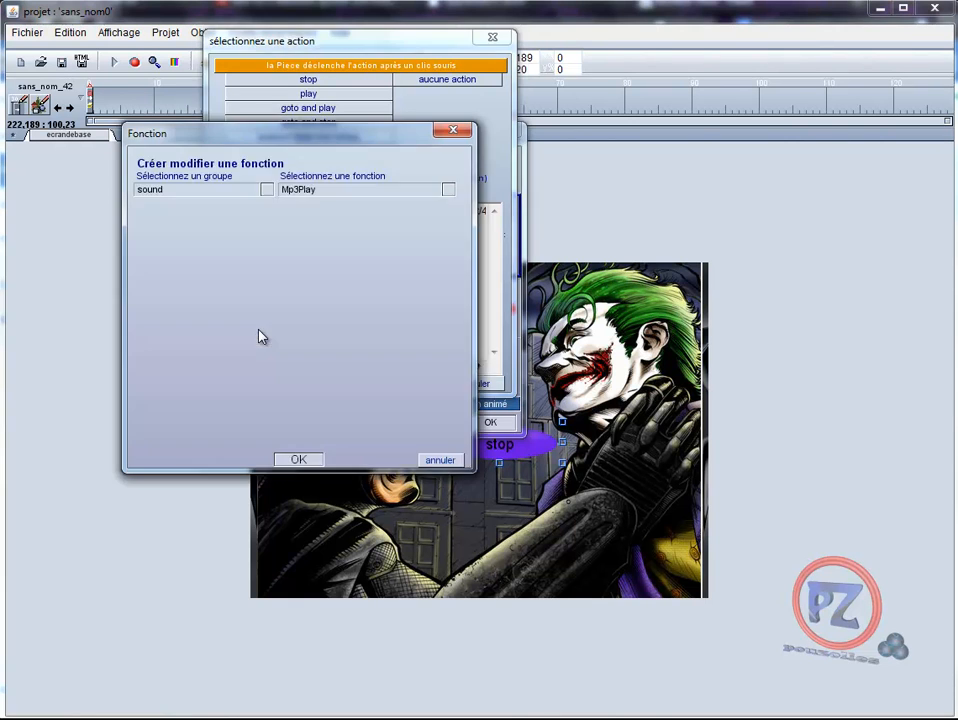
left_click(448, 191)
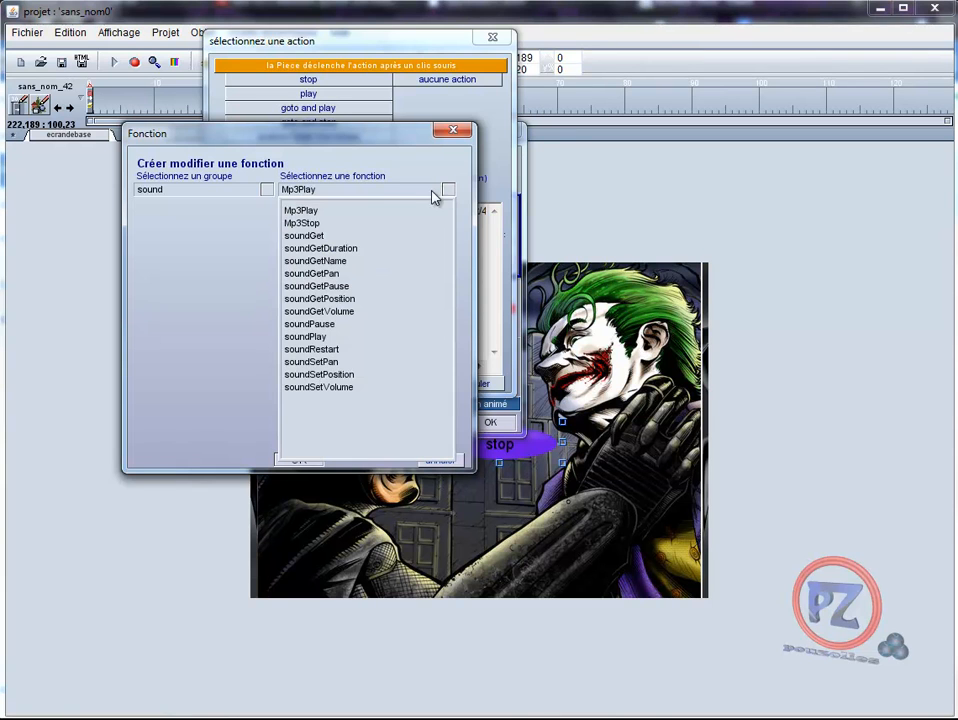
left_click(332, 222)
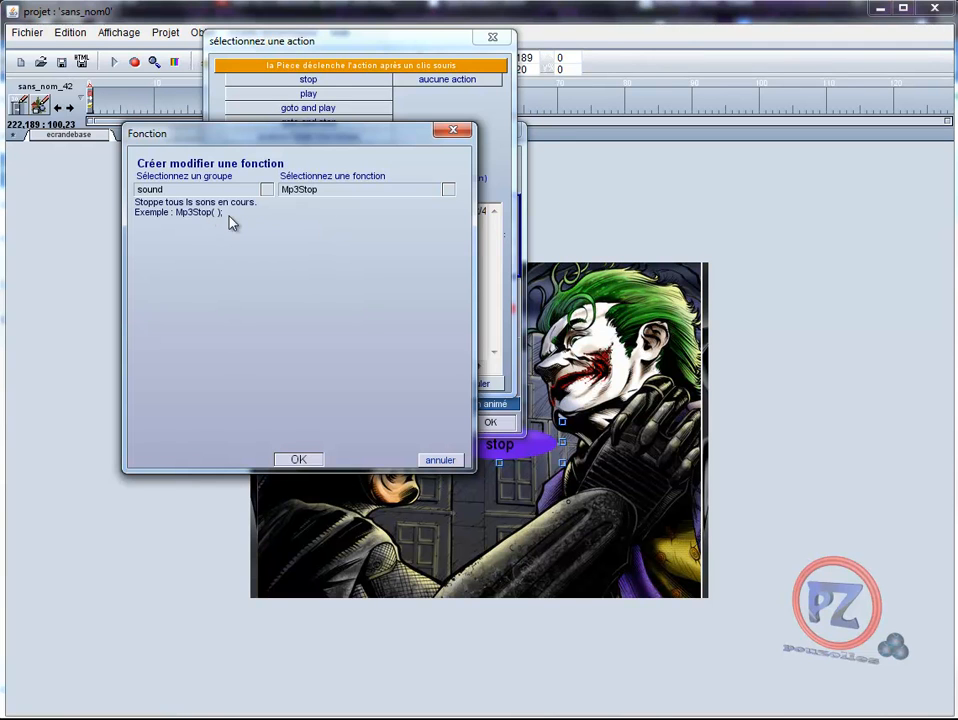
left_click(299, 457)
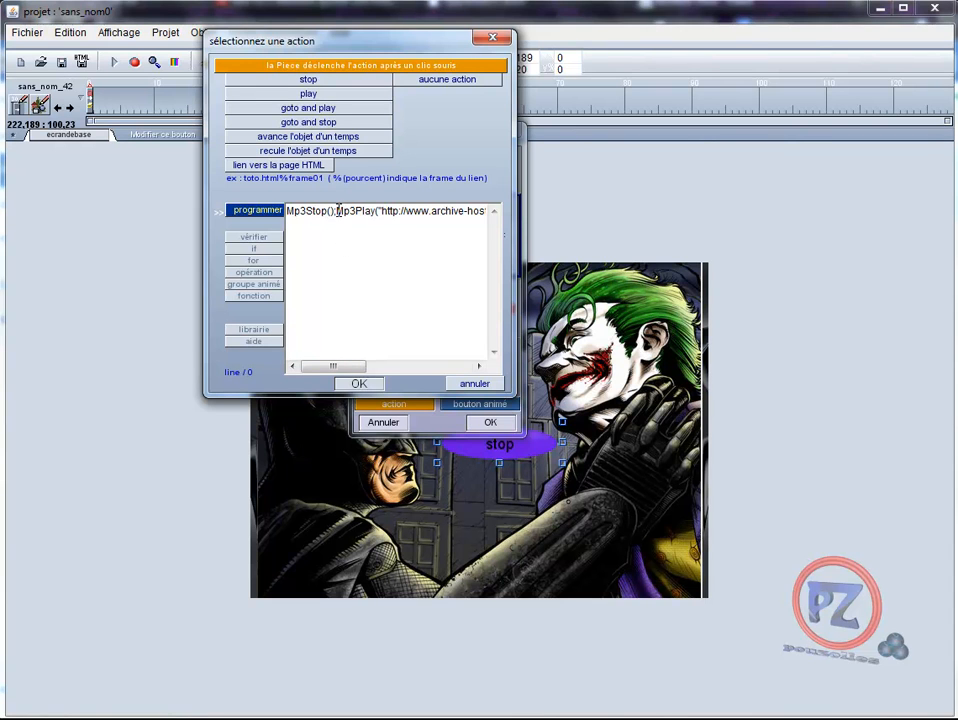
- Delete the leftover Mp3Play call and its link from the stop button's action, keeping only Mp3Stop();
left_click_drag(337, 211, 352, 208)
left_click_drag(380, 211, 395, 211)
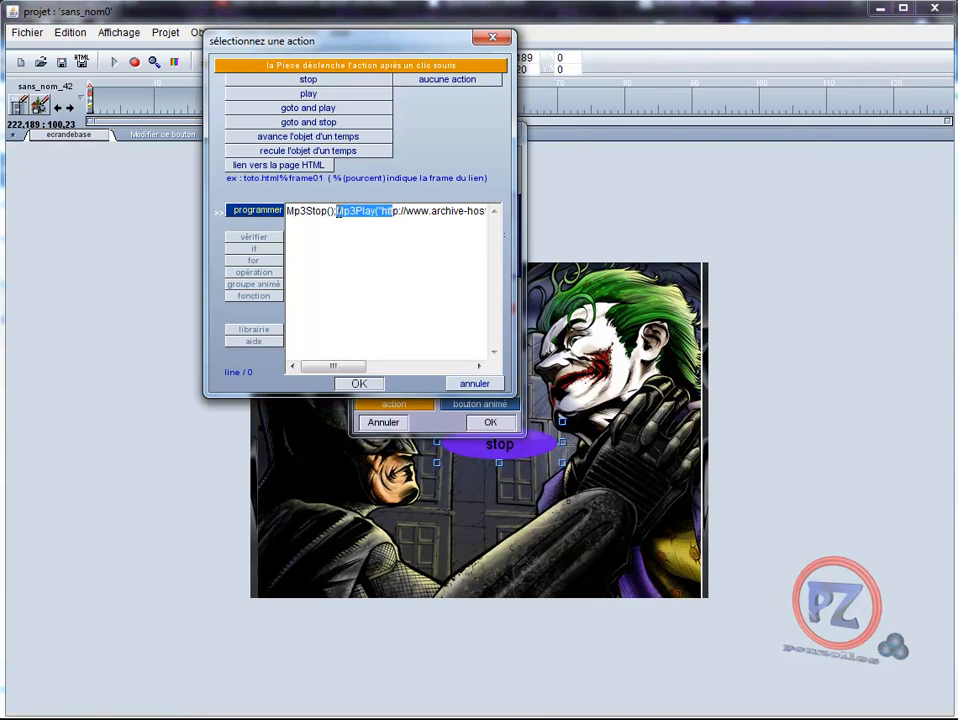
left_click(368, 212)
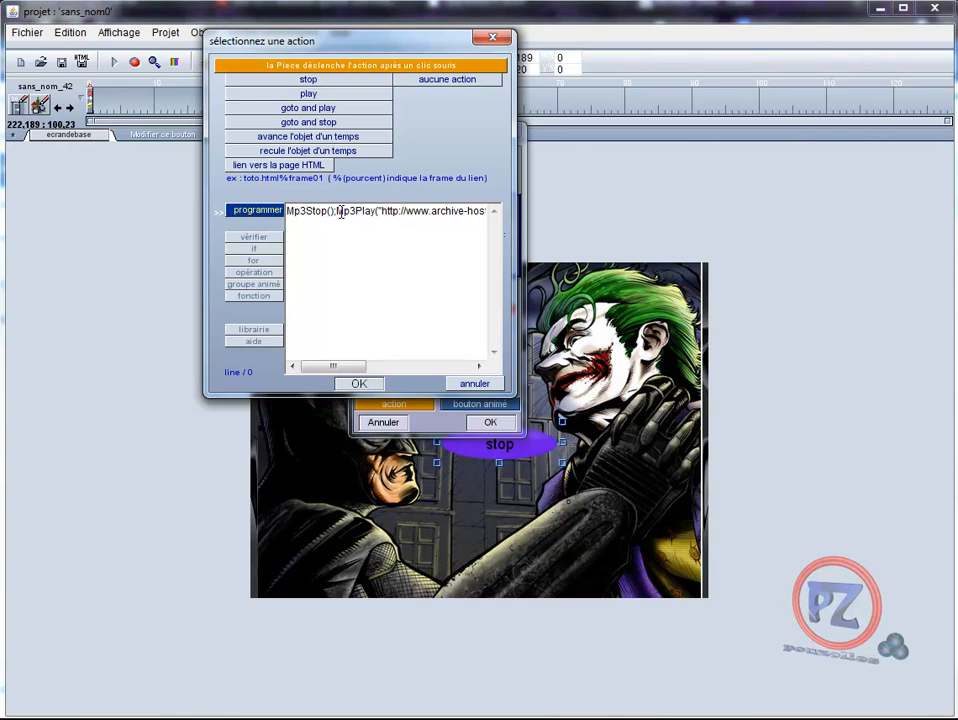
left_click_drag(346, 212, 433, 261)
left_click(359, 384)
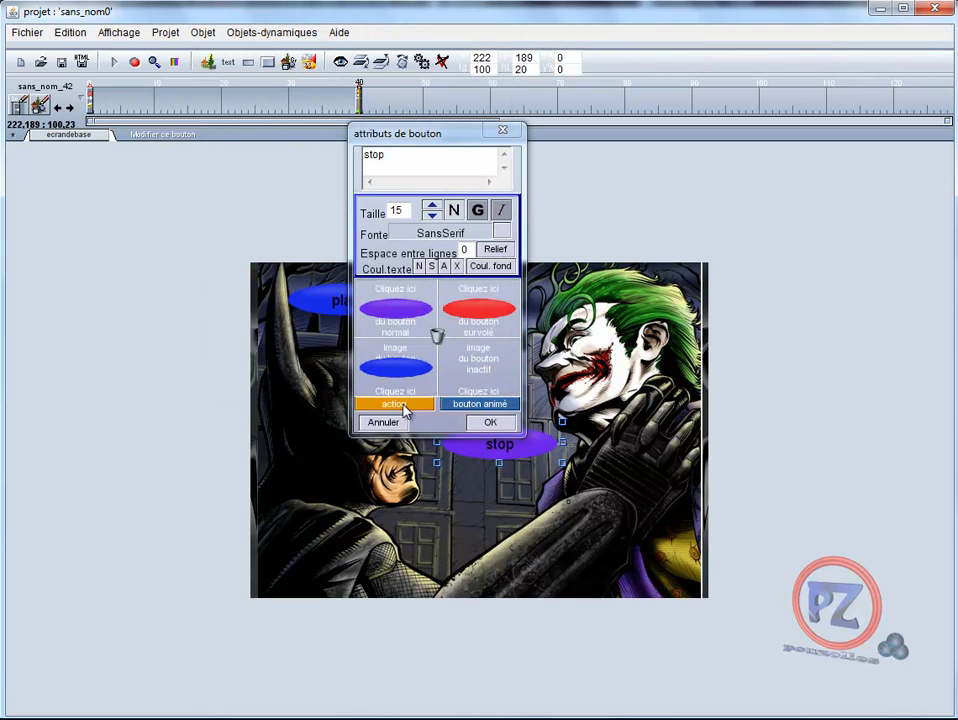
left_click(394, 404)
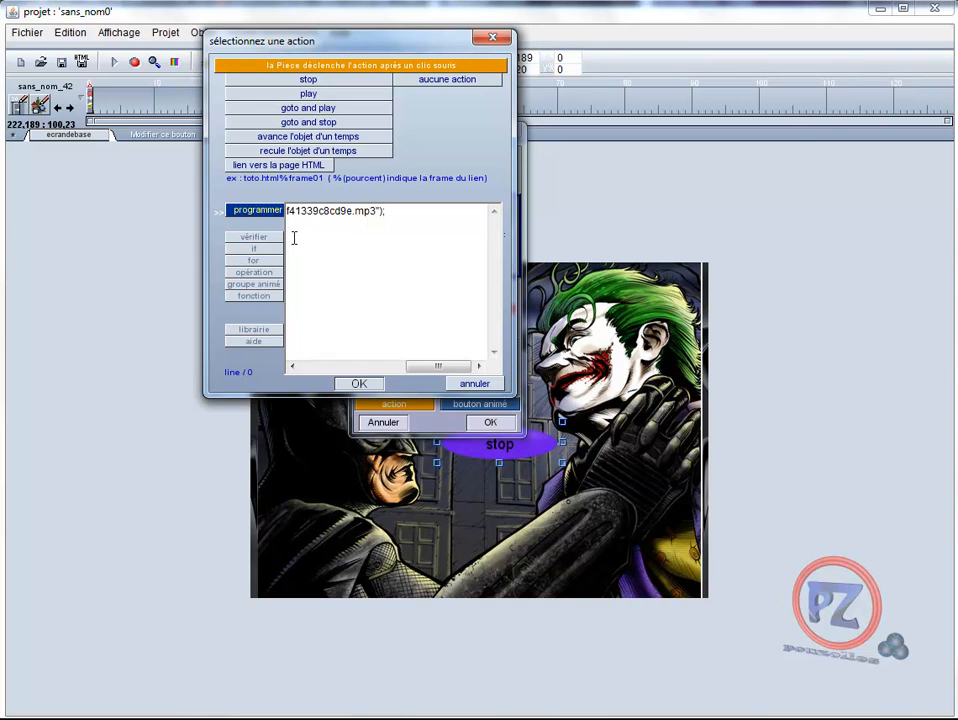
left_click_drag(384, 213, 338, 226)
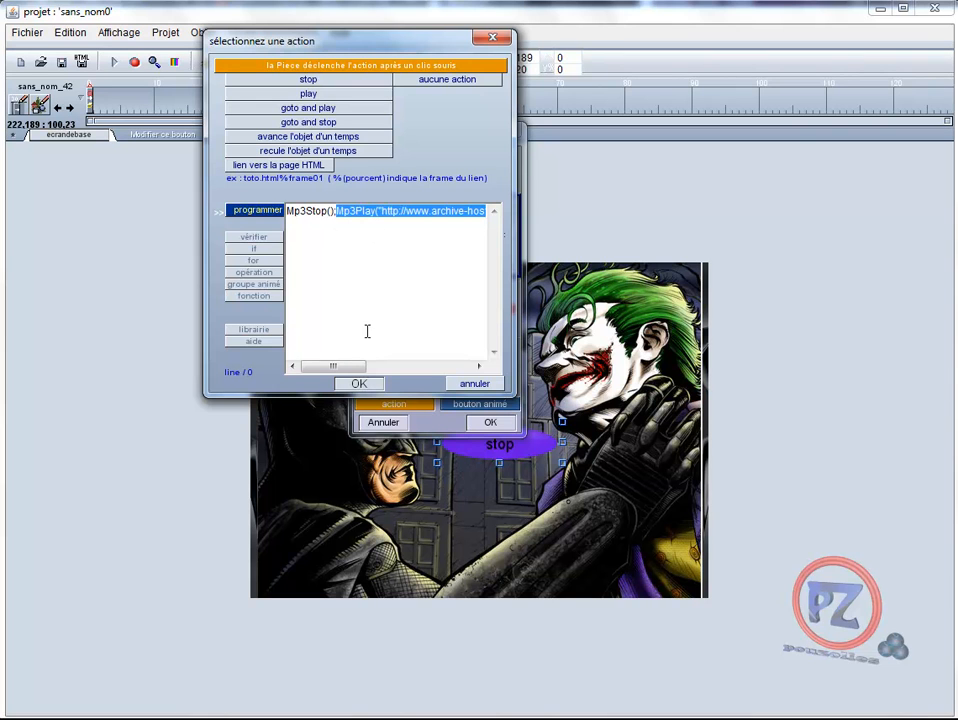
key("Delete")
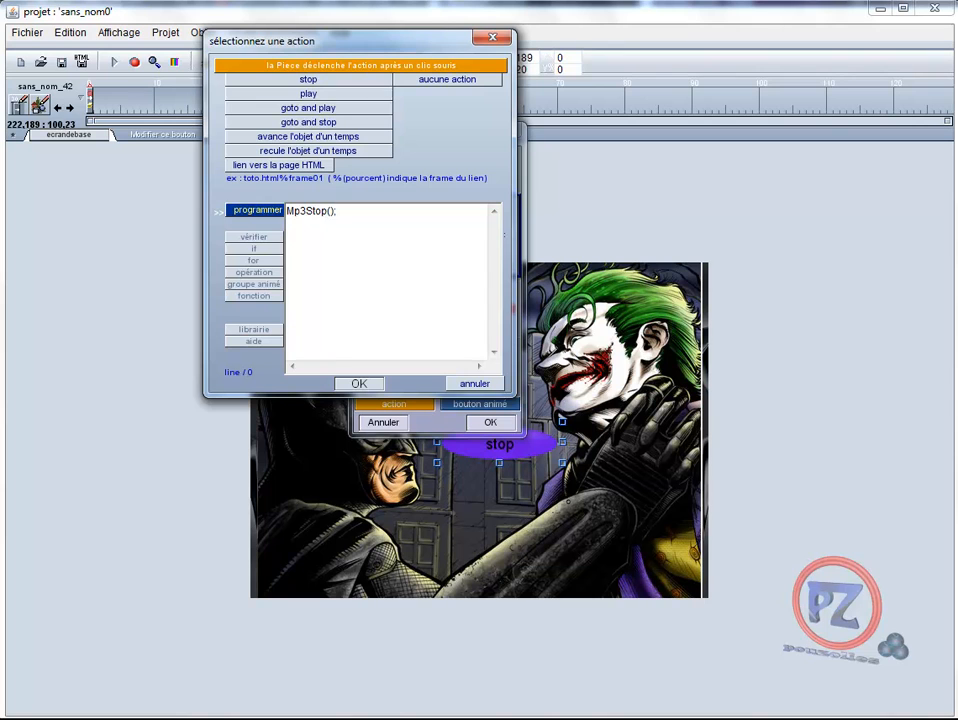
- Find and launch the Windows Magnifier (Loupe) from the installed programs
key("super")
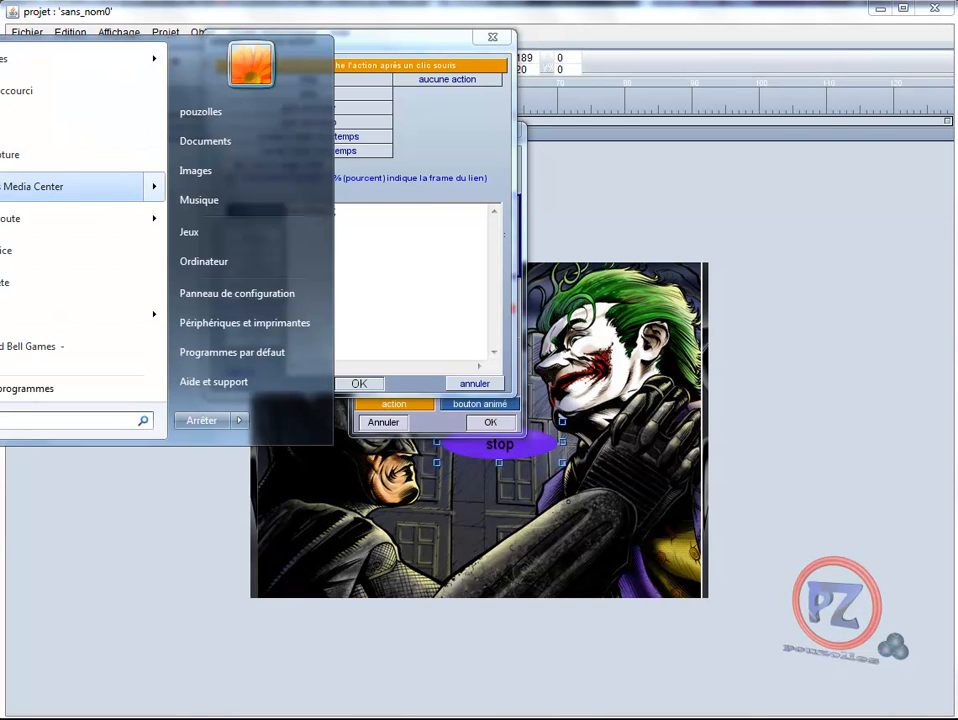
mouse_move(70, 187)
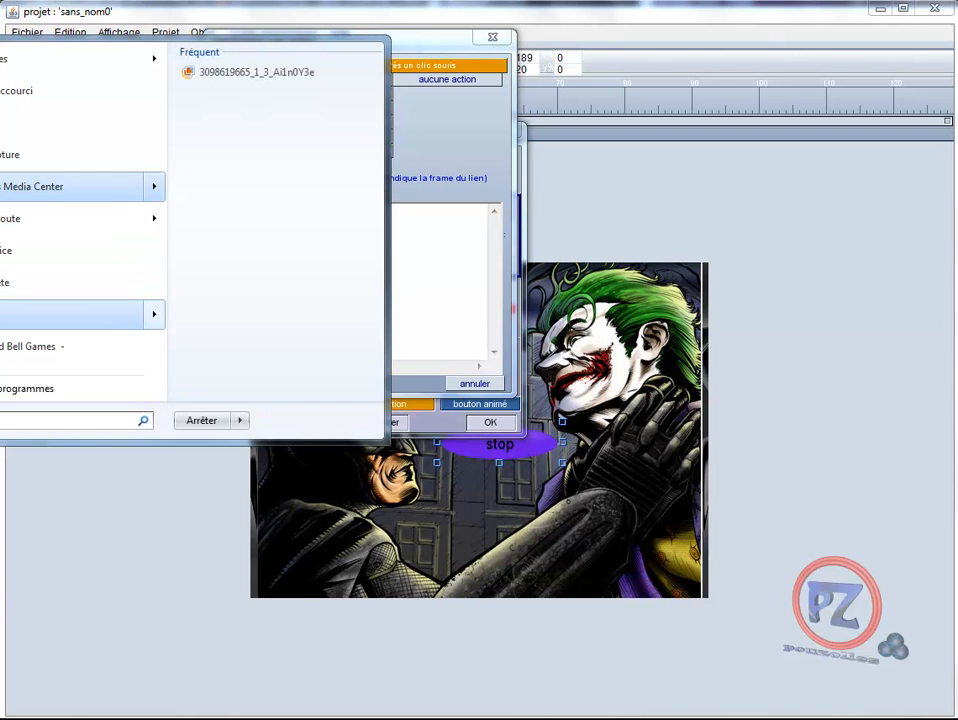
left_click(40, 389)
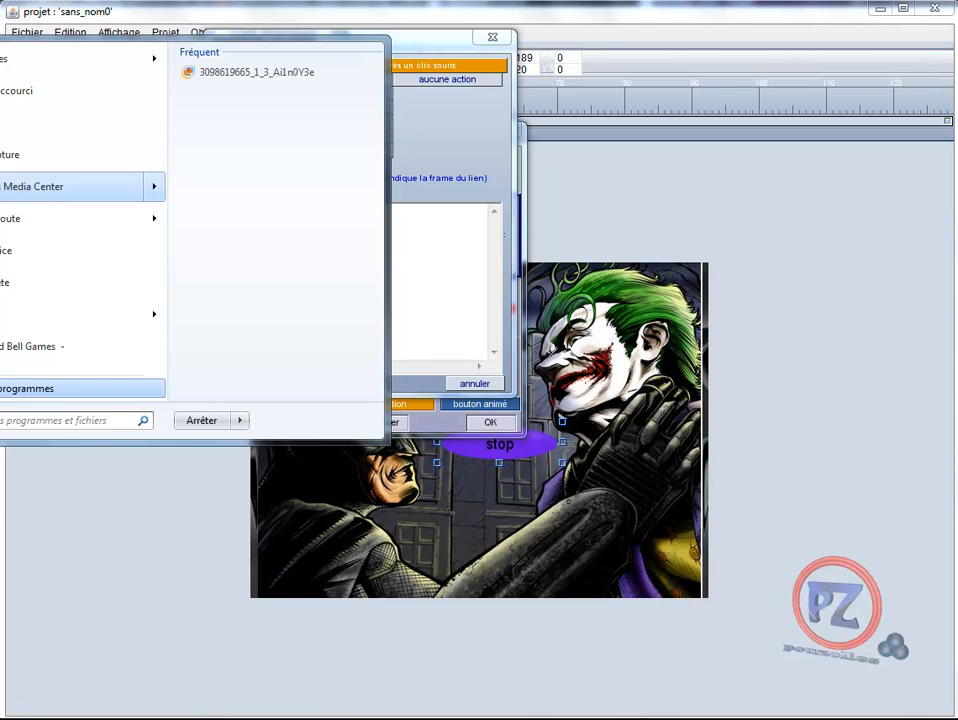
scroll(60, 275, "down", 9)
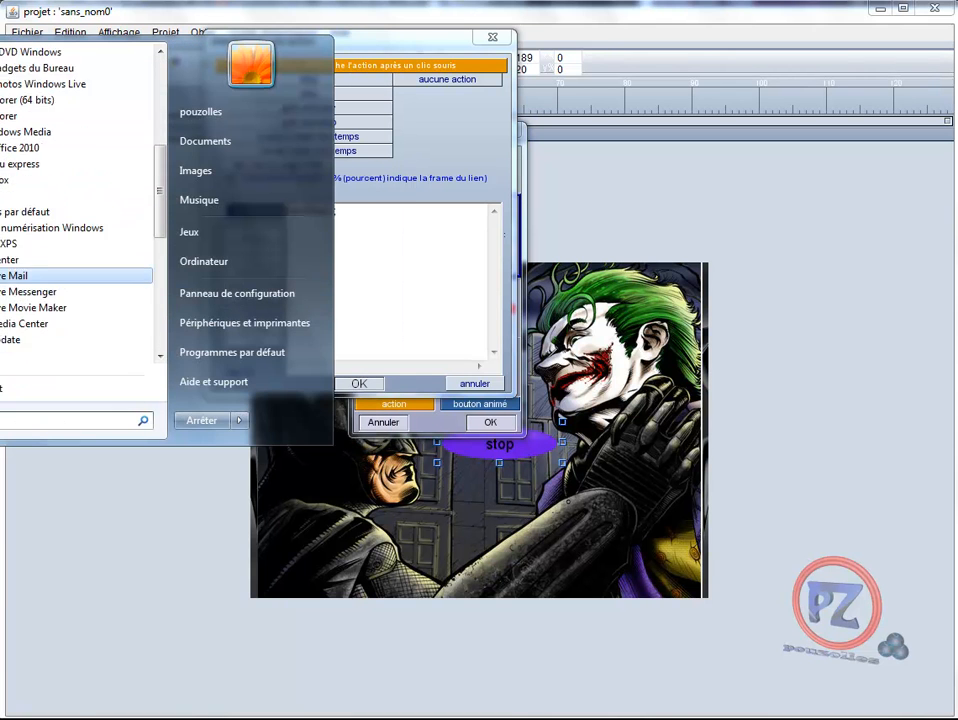
left_click(50, 212)
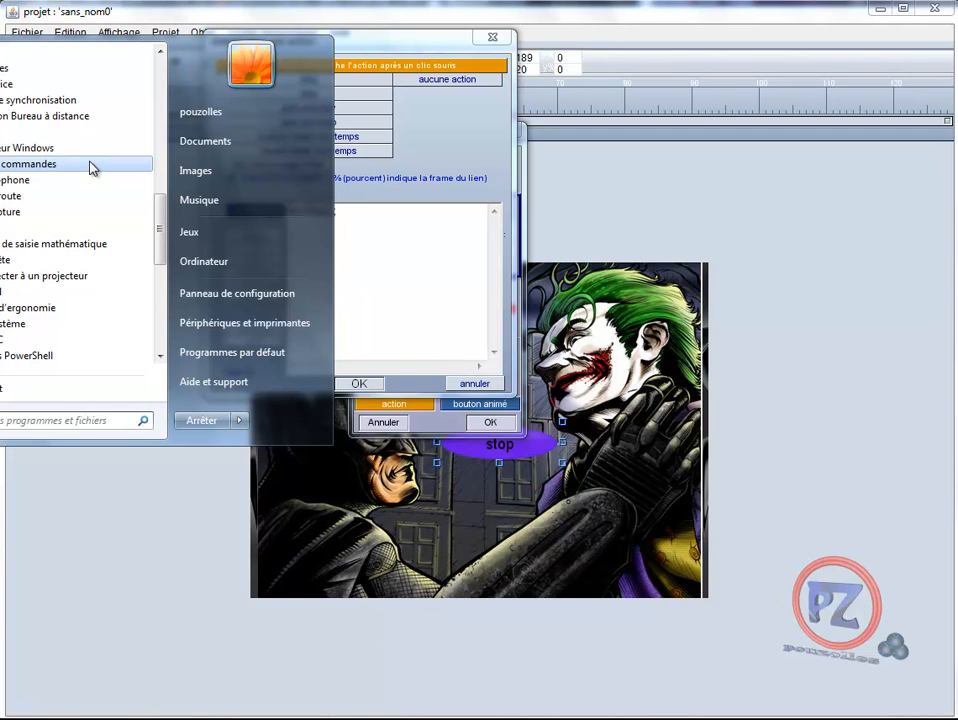
scroll(92, 168, "up", 1)
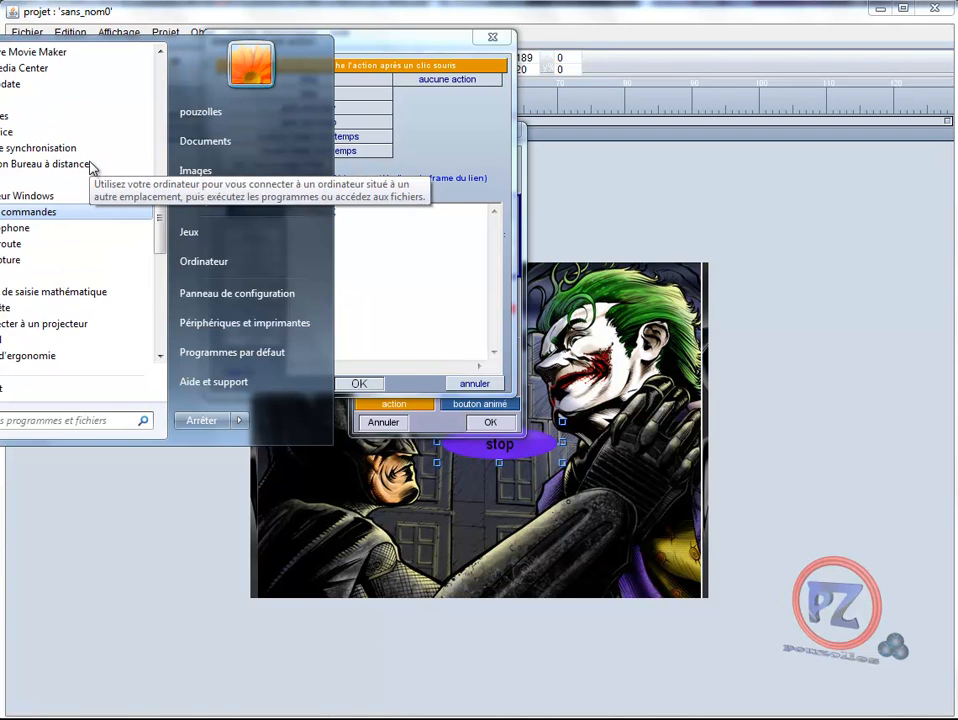
left_click(17, 418)
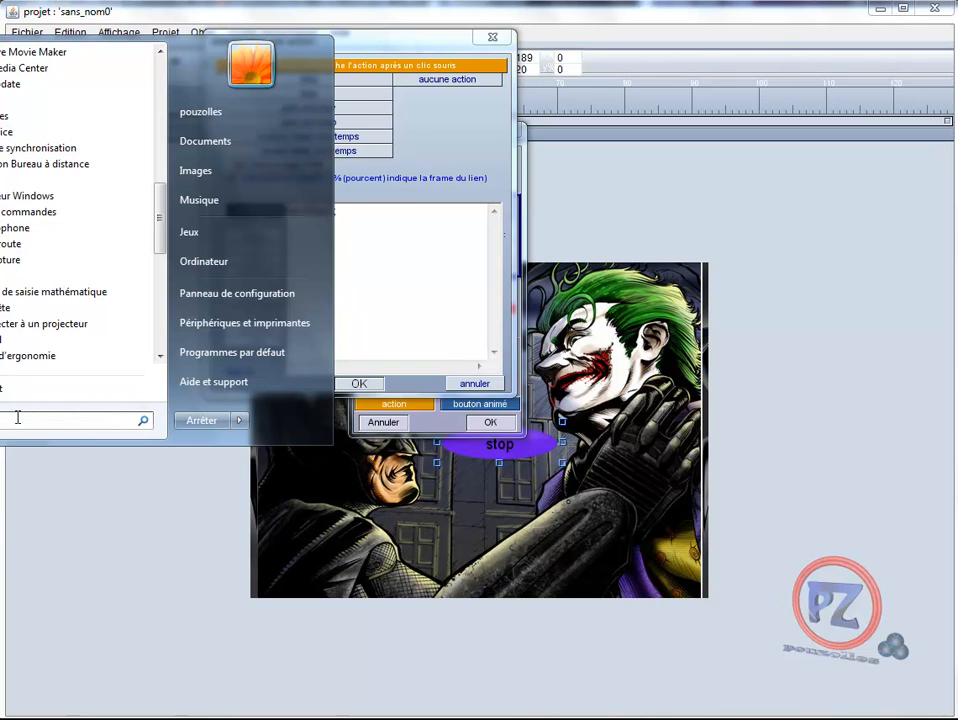
type("c")
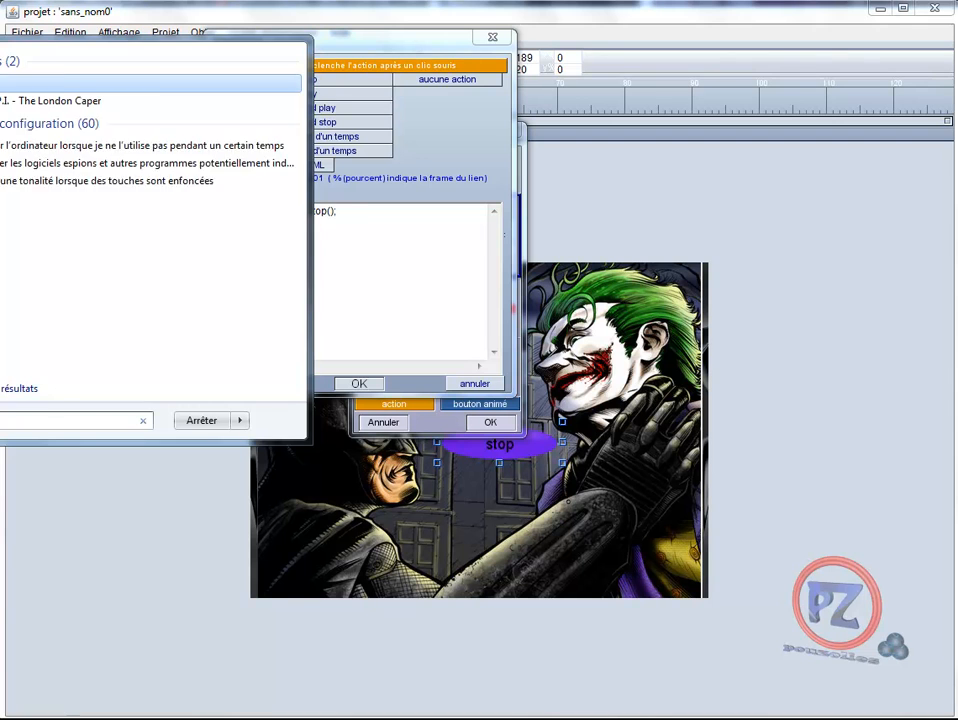
key("Escape")
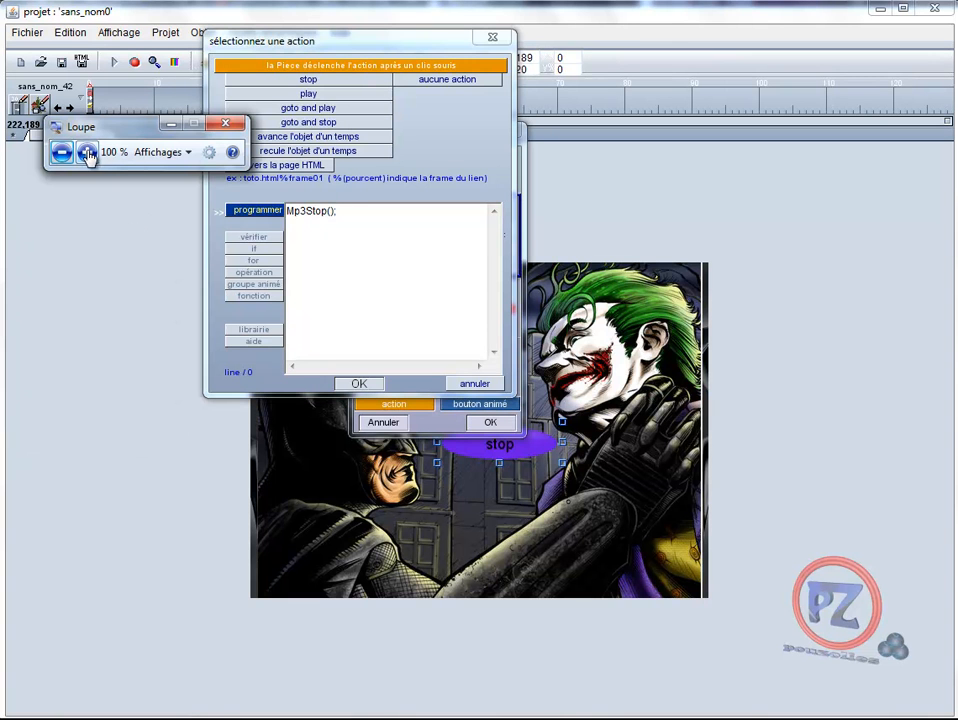
- Magnify the screen to 200 % to examine the Mp3Stop code, return to 100 % and put the Magnifier away
left_click(87, 152)
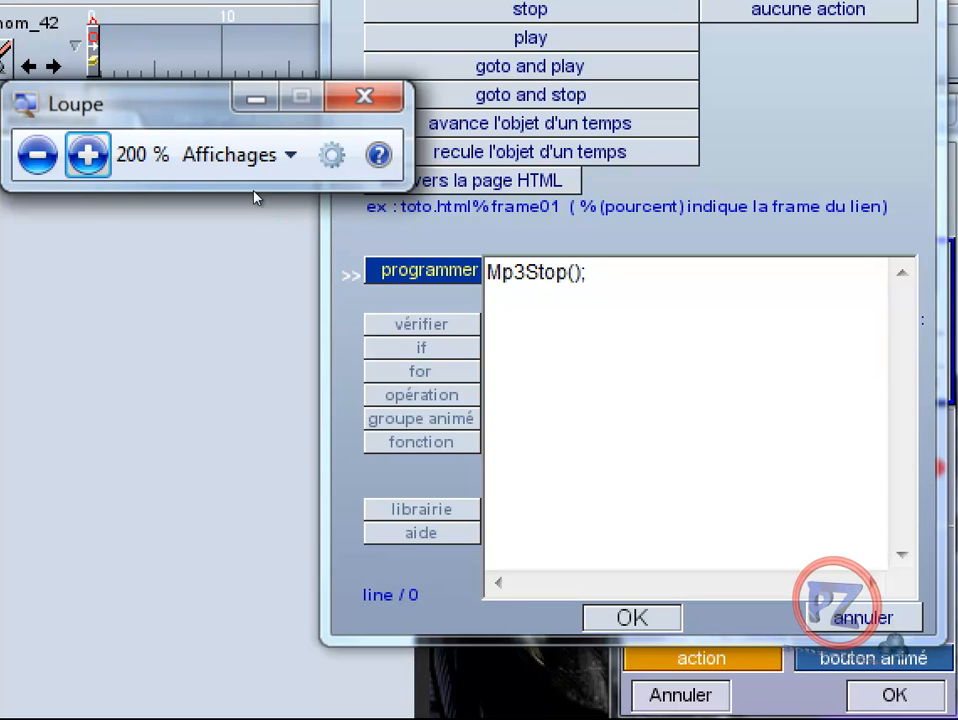
left_click(37, 154)
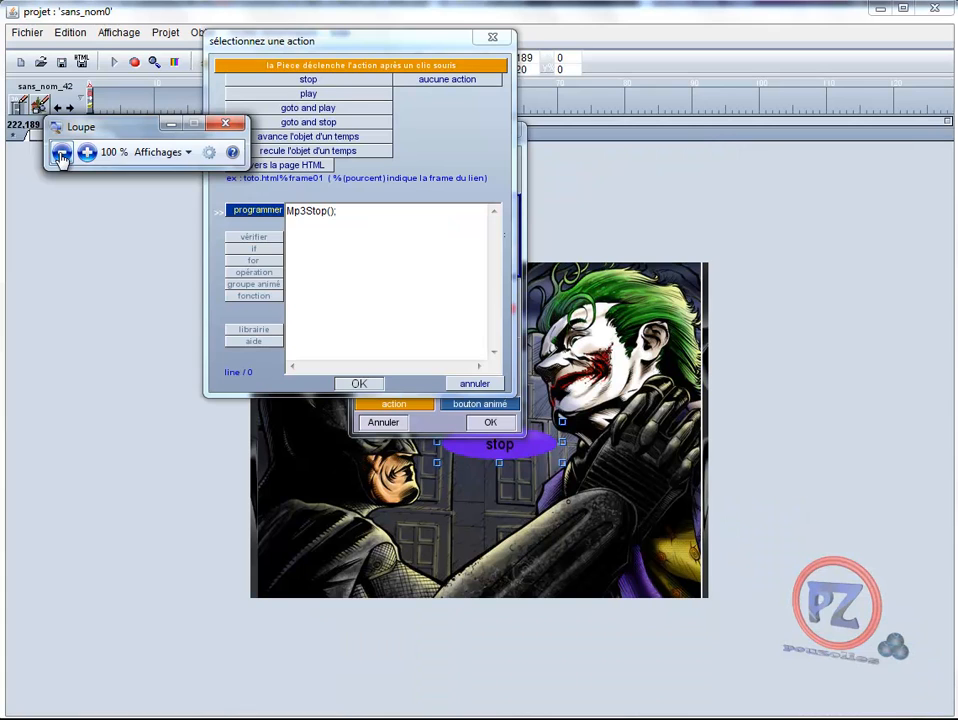
left_click_drag(171, 128, 172, 135)
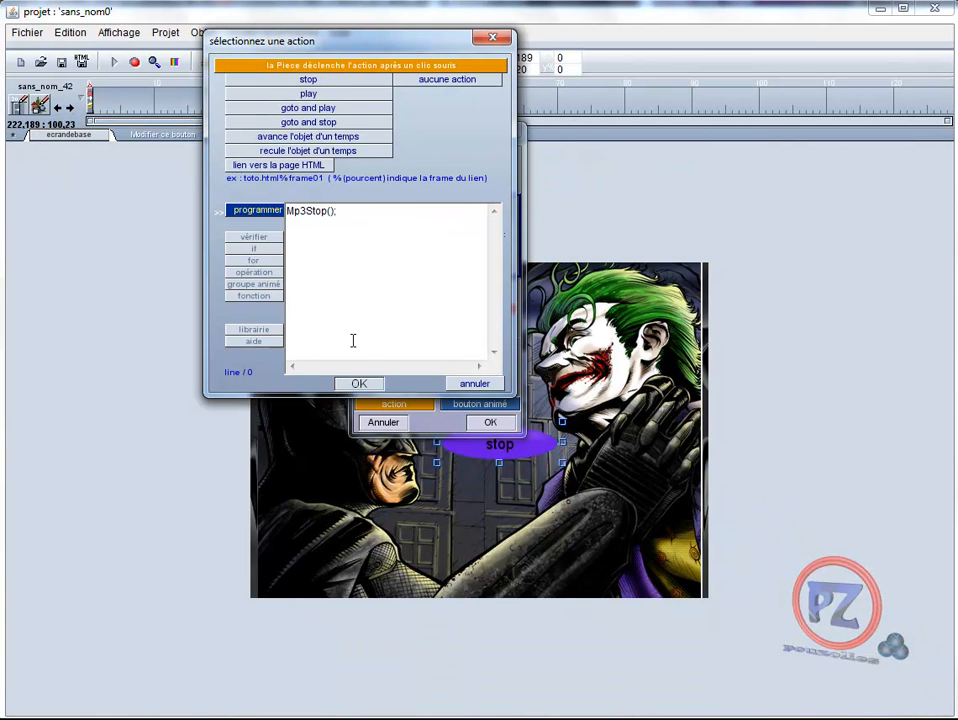
- Confirm the stop button's programmed action and accept its attributes
left_click(359, 384)
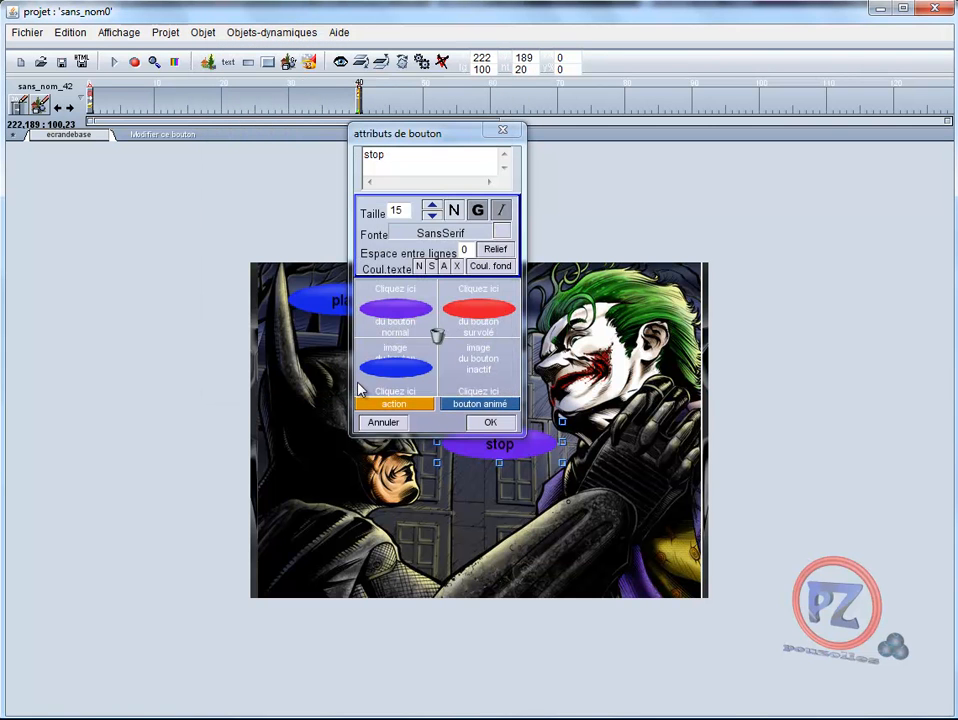
left_click(489, 424)
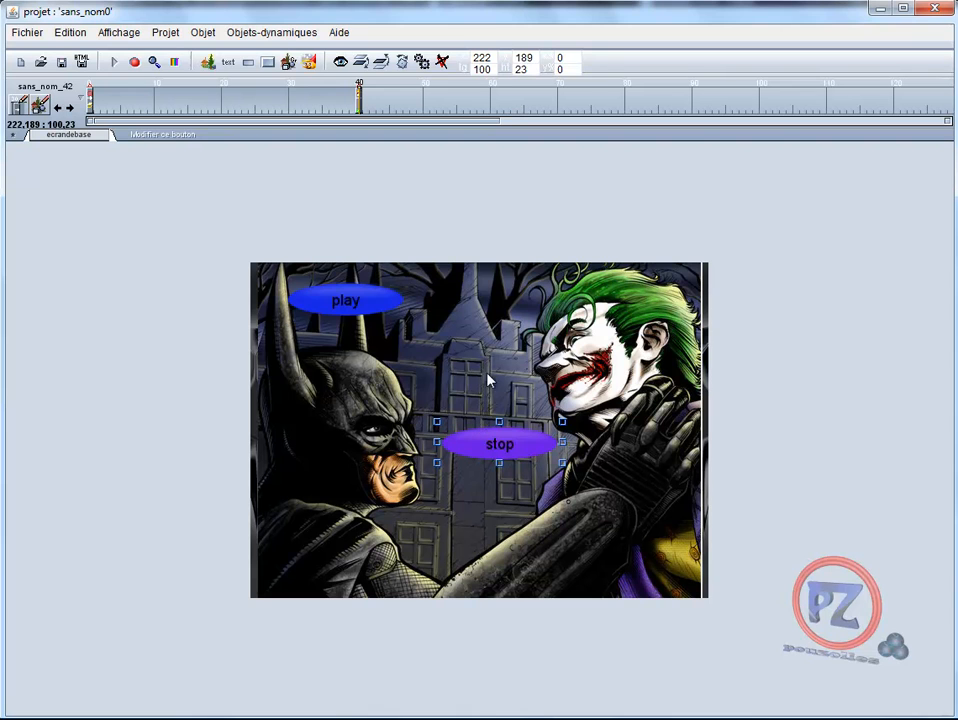
- Move the stop button over the Joker's hair, level with the play button, to position 344, 21, and play the animation in the editor
left_click_drag(513, 445, 616, 305)
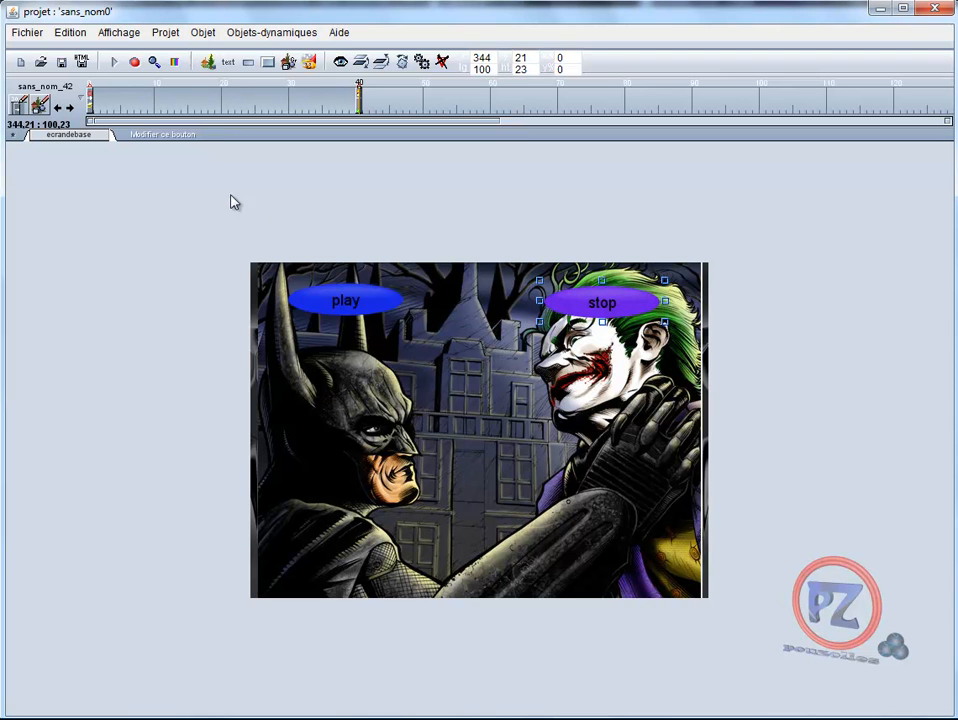
left_click(114, 64, "shift")
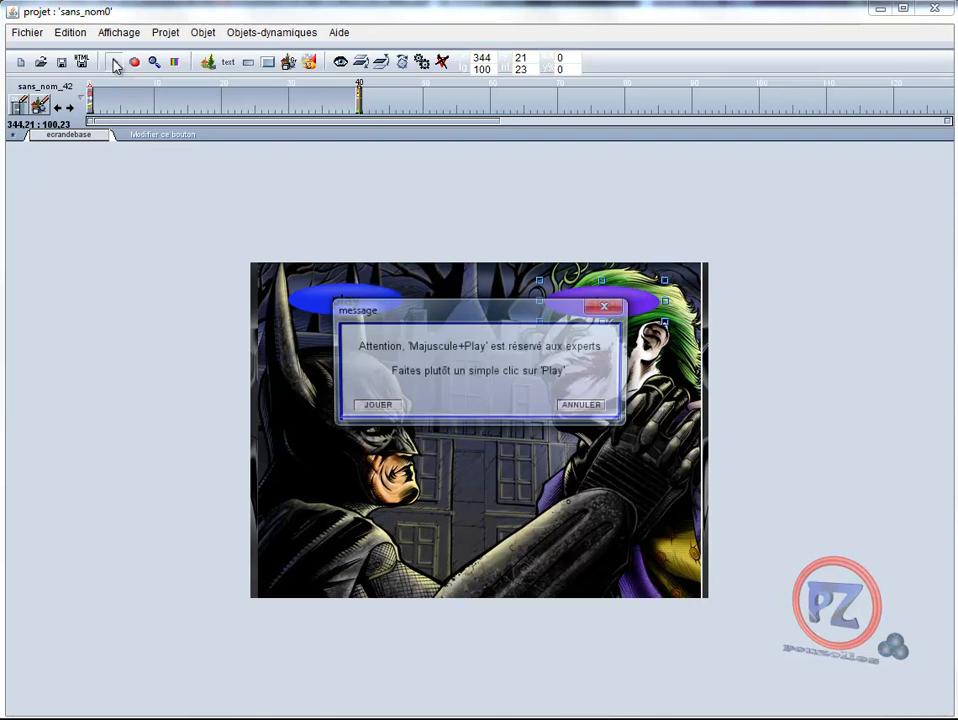
left_click(375, 406)
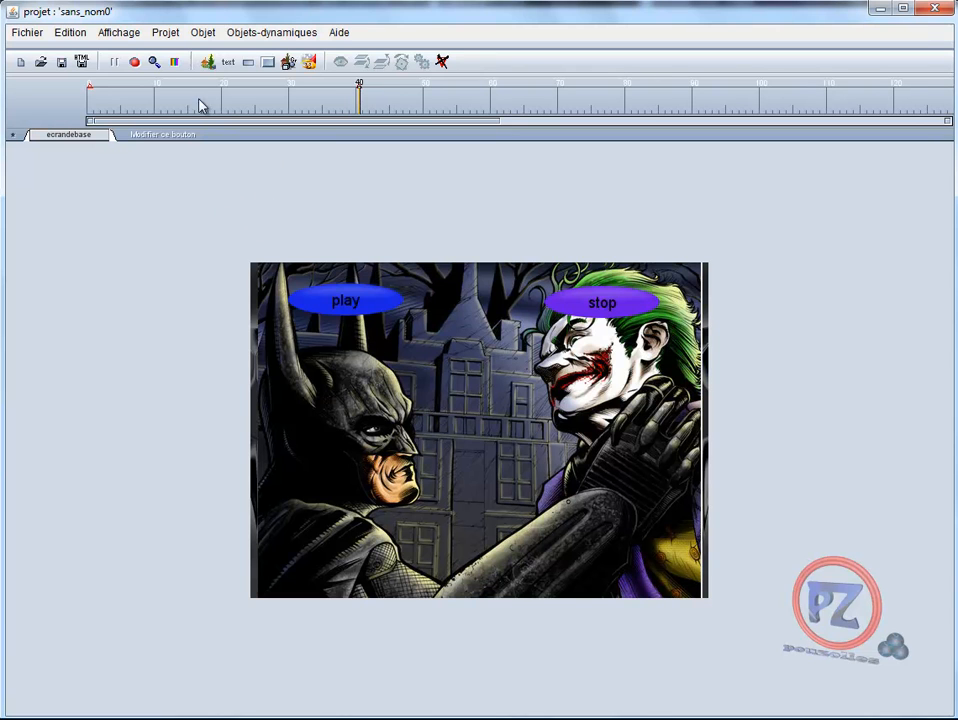
- Preview the generated SWF, enter the Batman and Joker scene through ouverture to test the play button, and close the preview windows
left_click(116, 63)
left_click(114, 64)
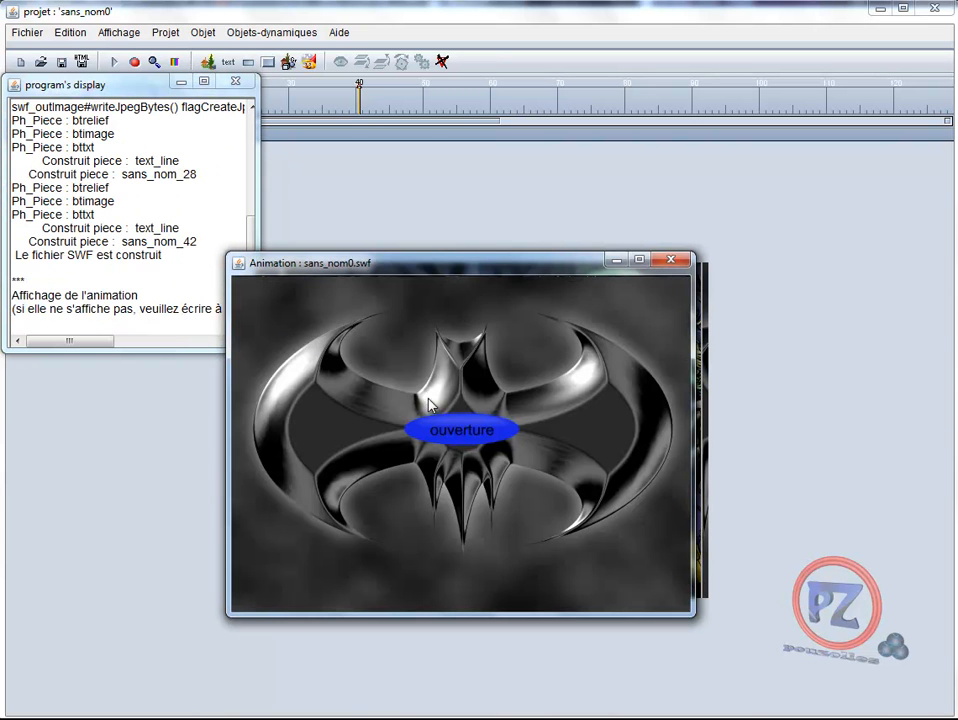
left_click(447, 430)
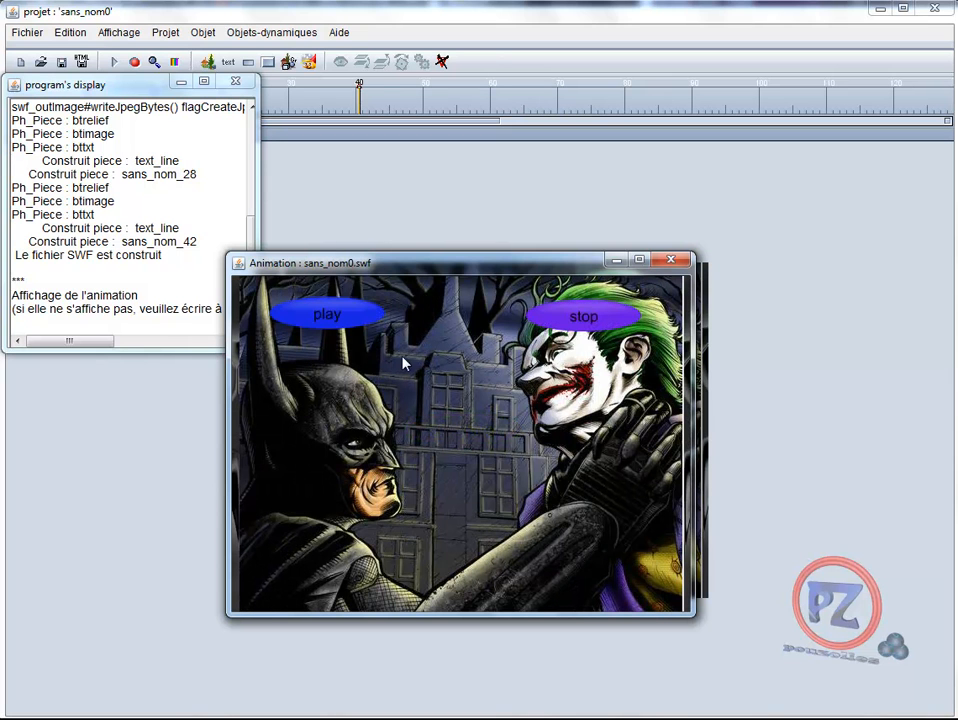
left_click(338, 322)
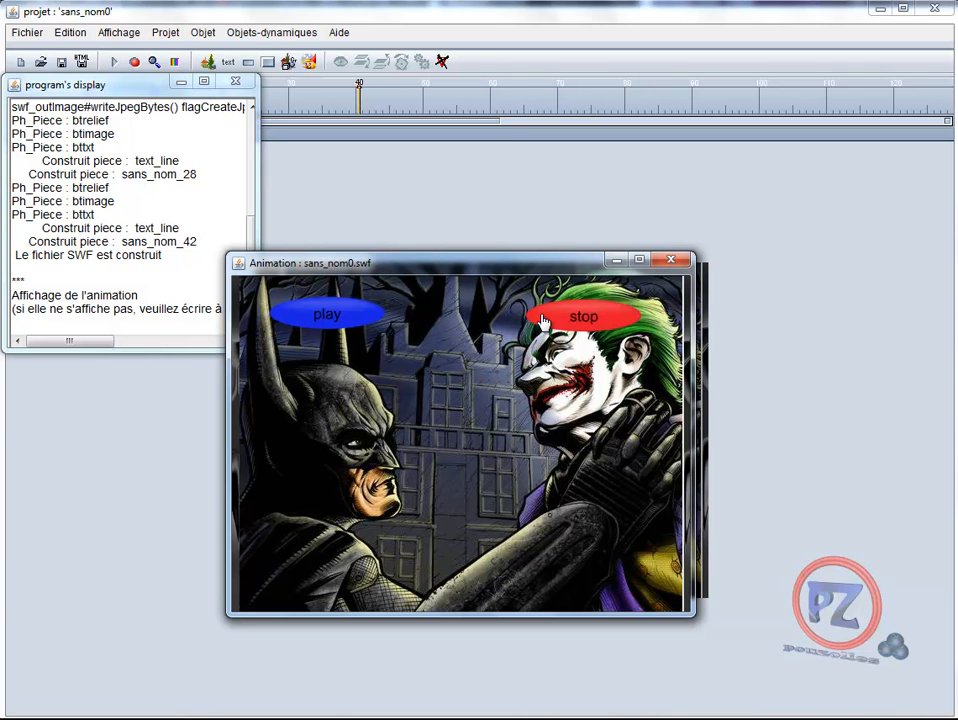
left_click(670, 260)
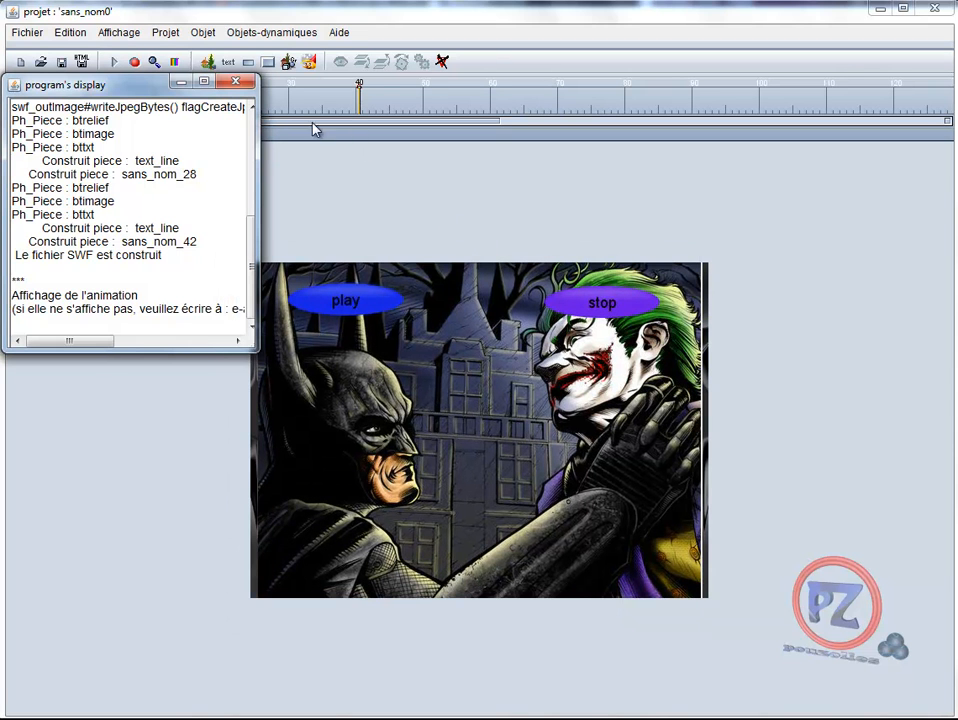
left_click(237, 81)
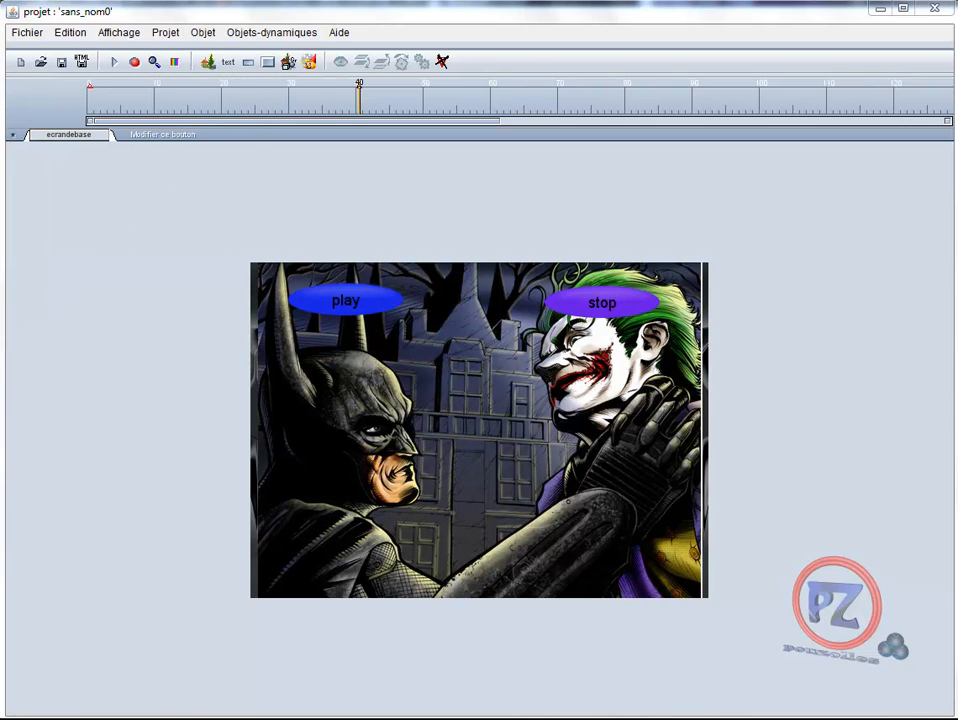
- Return to frame 0 and play the animation inside the editor, testing the ouverture and play buttons
right_click(0, 322)
left_click(21, 347)
left_click(90, 113)
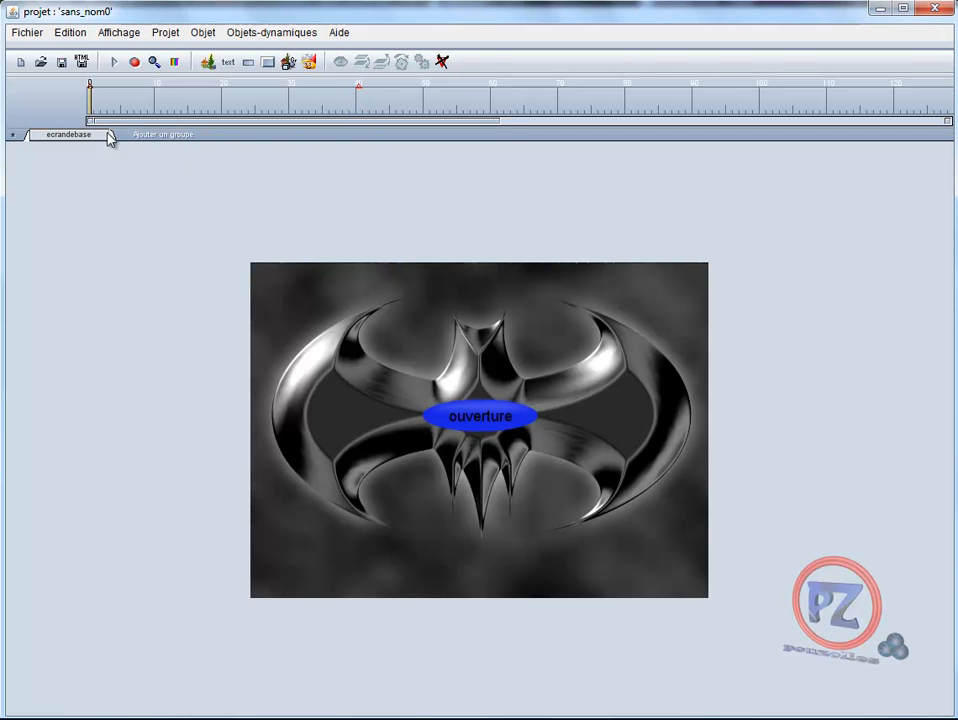
left_click(114, 63, "shift")
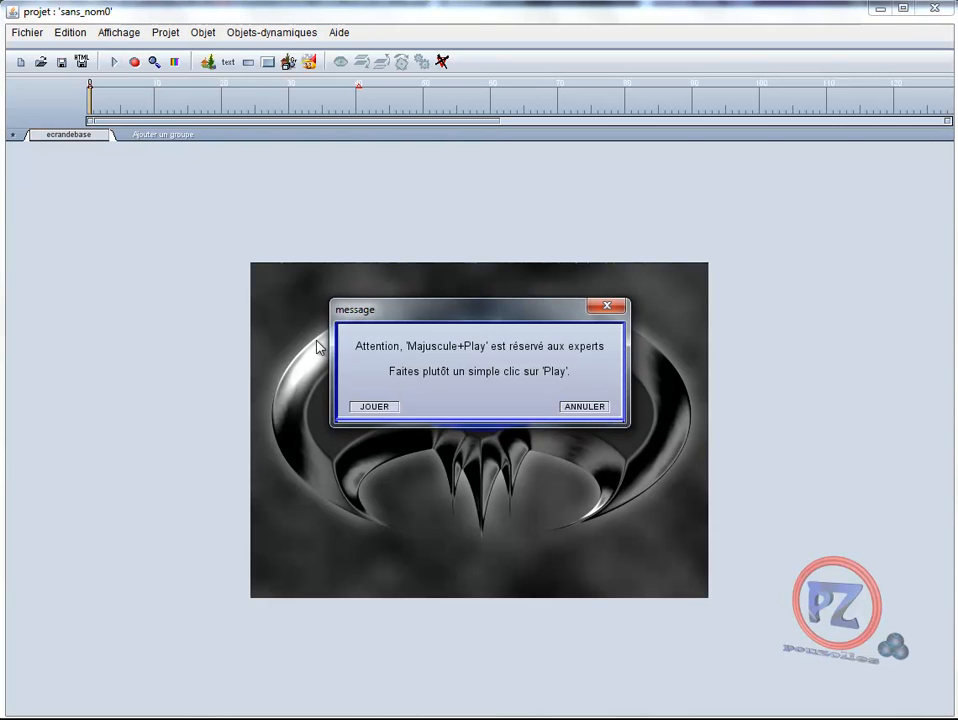
left_click(373, 405)
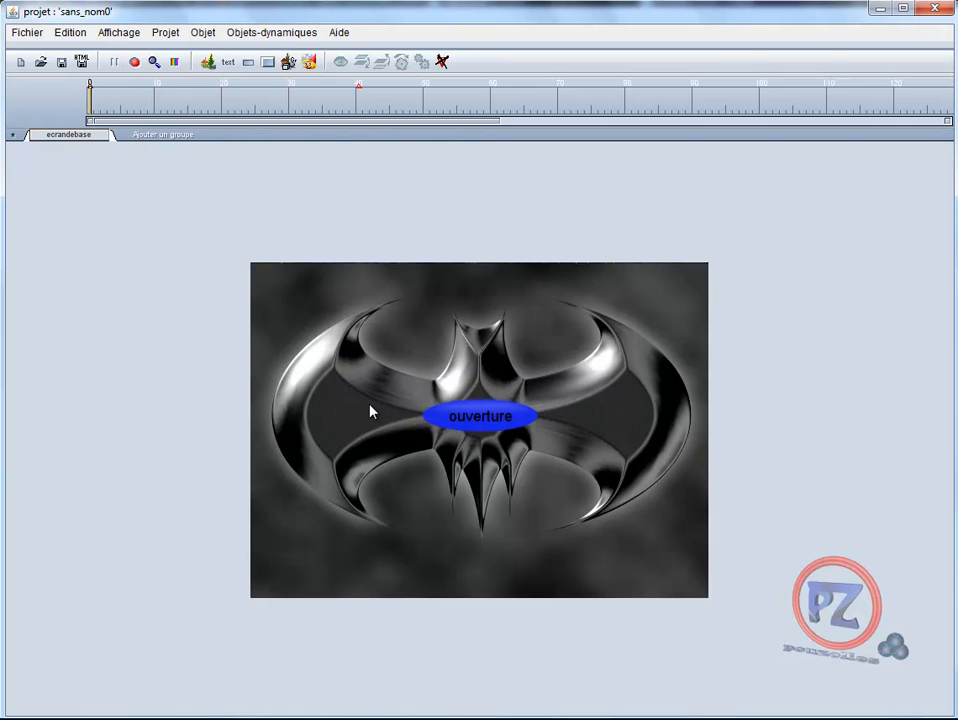
left_click(470, 420)
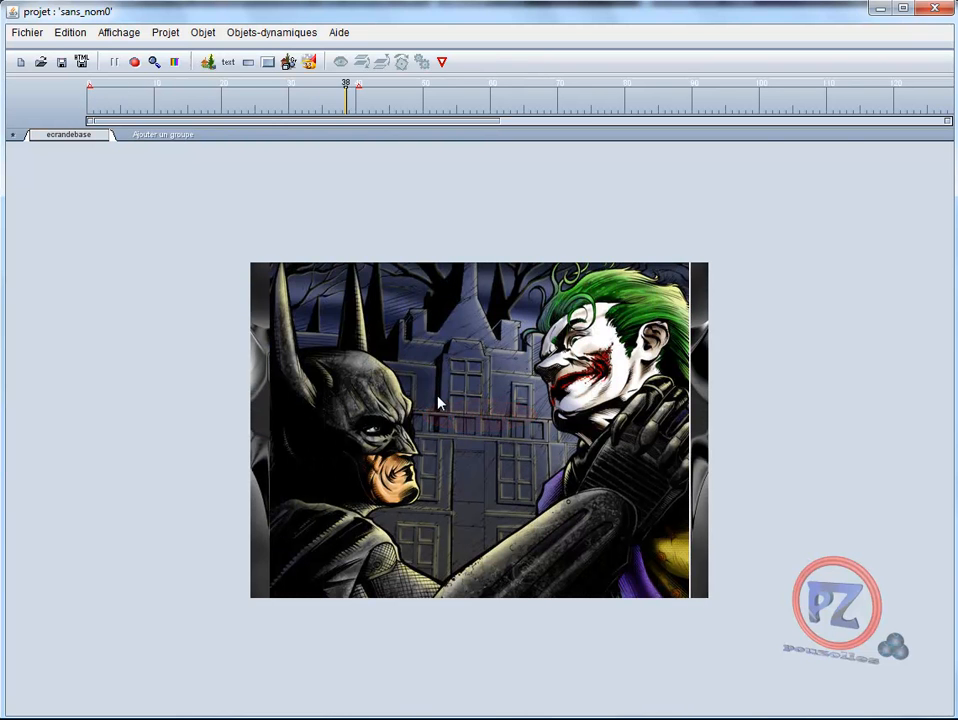
left_click(358, 303)
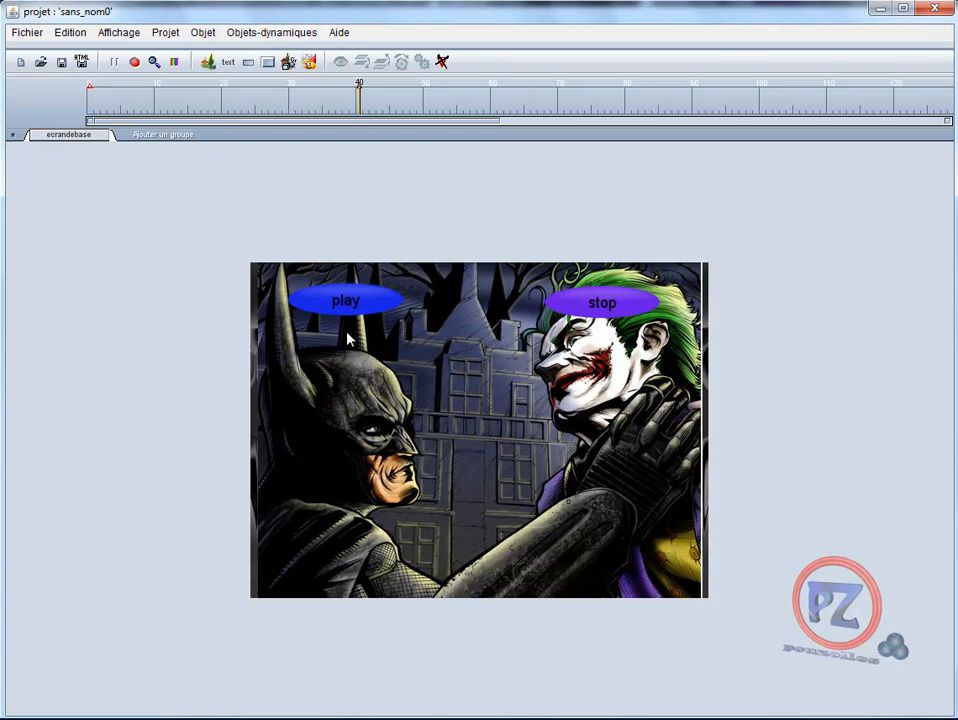
left_click(345, 304)
- Preview the SWF again, test the play and stop sound buttons after ouverture, and close the animation and program's display windows
left_click(114, 62)
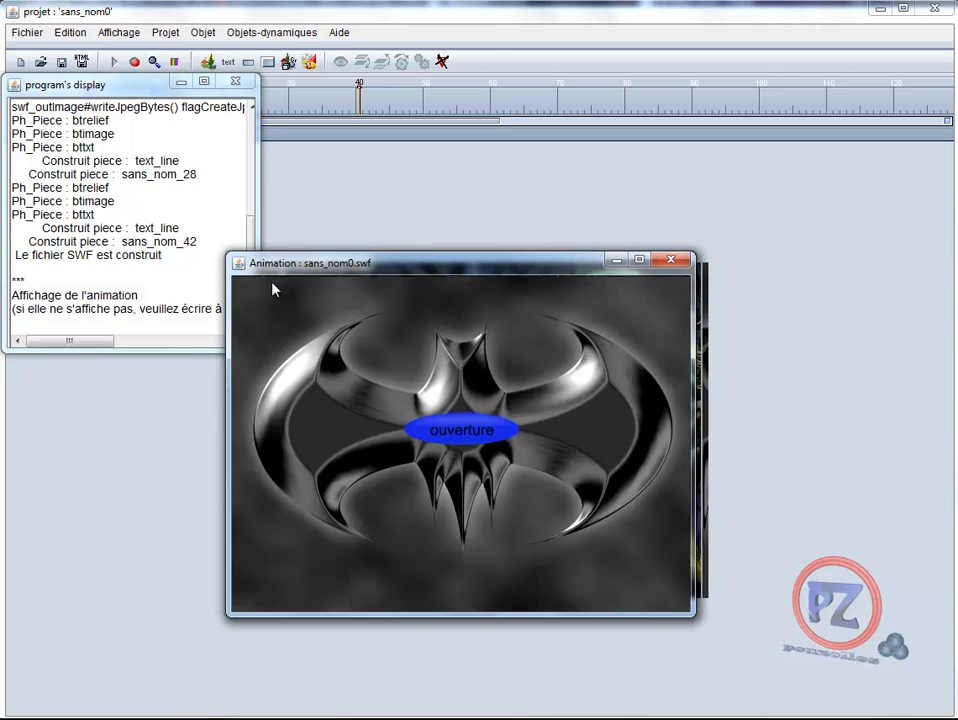
left_click(424, 432)
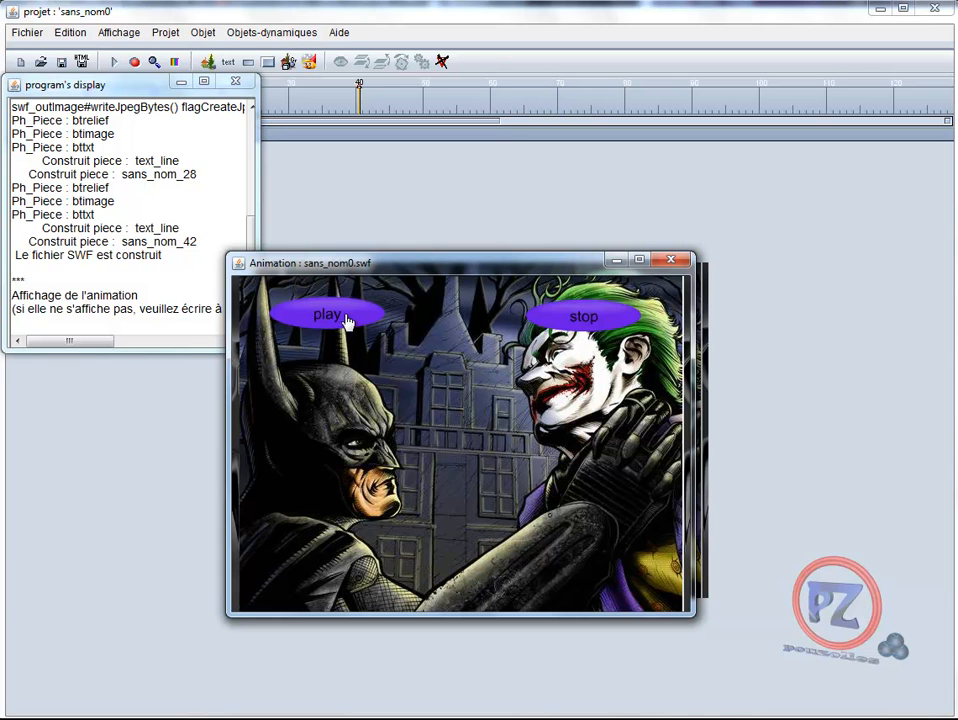
left_click(578, 314)
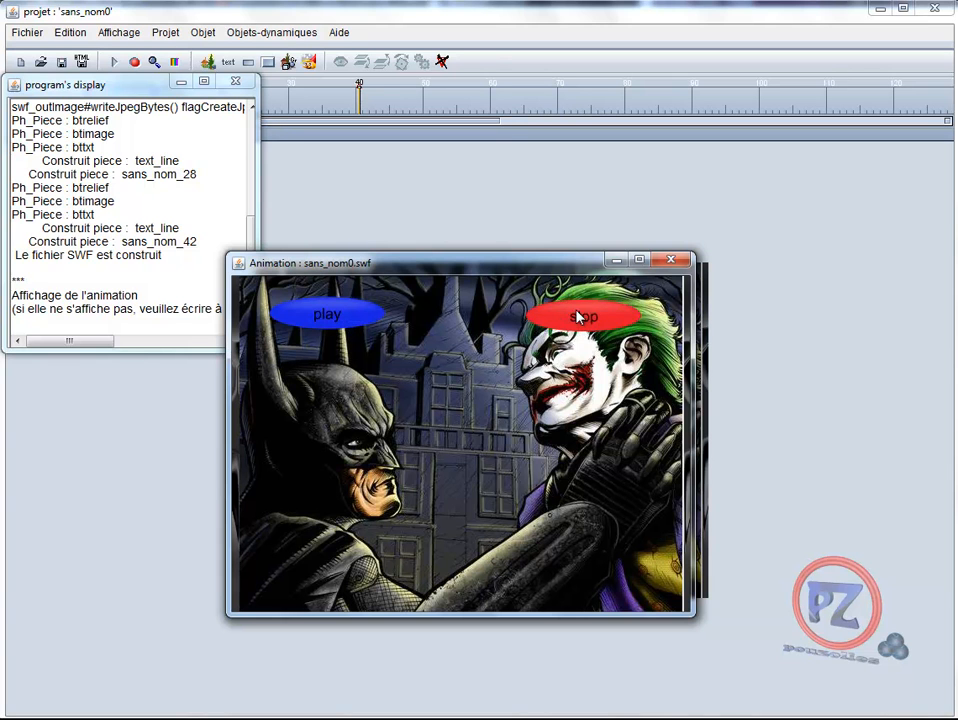
left_click(673, 262)
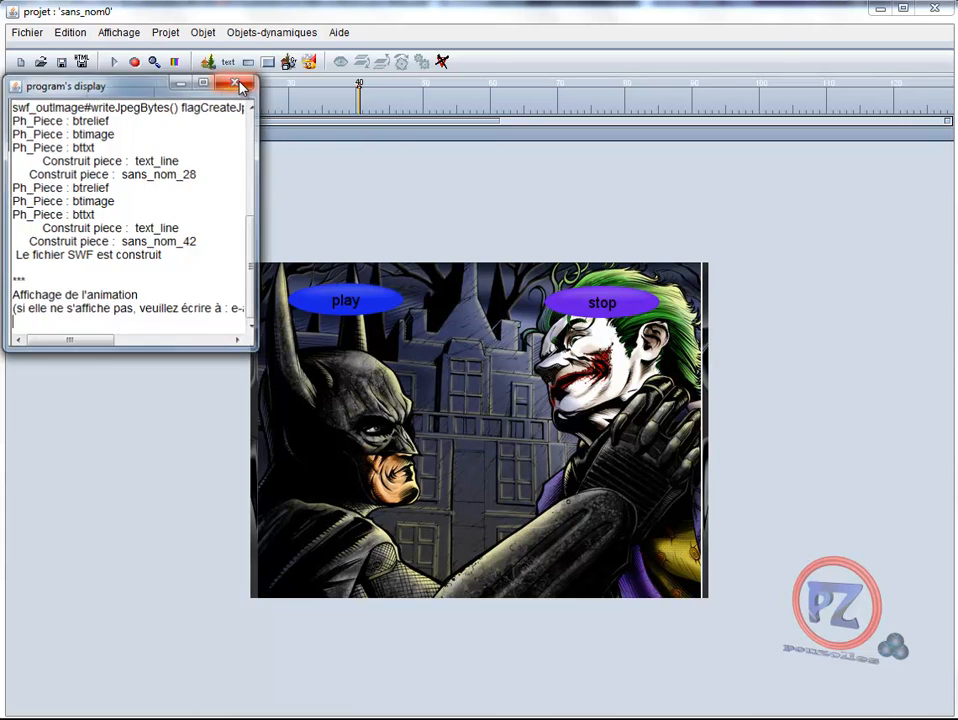
left_click(243, 83)
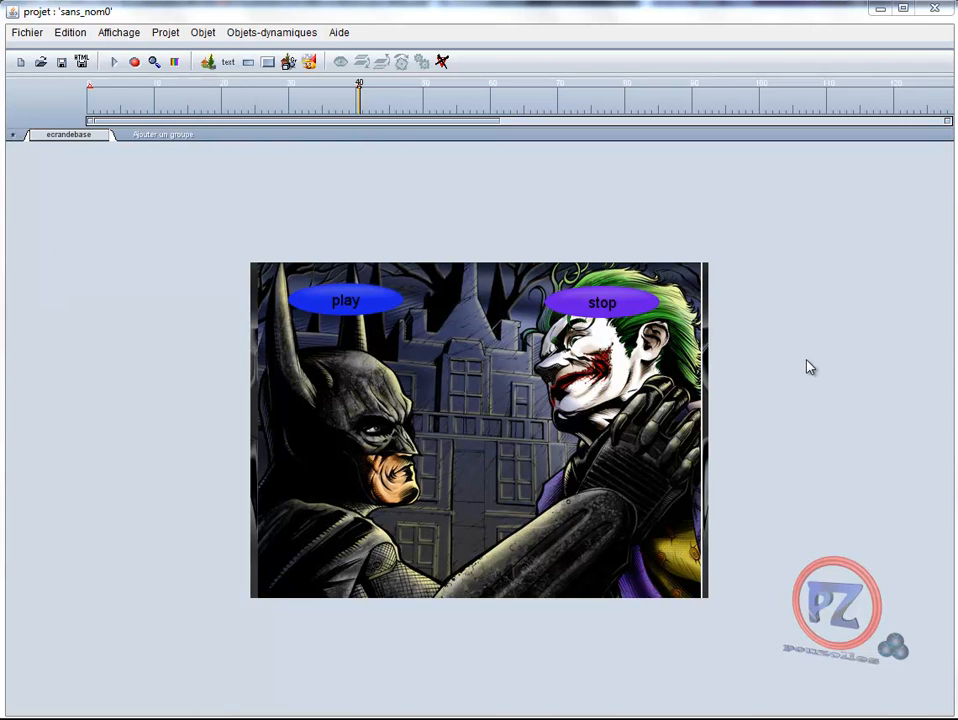